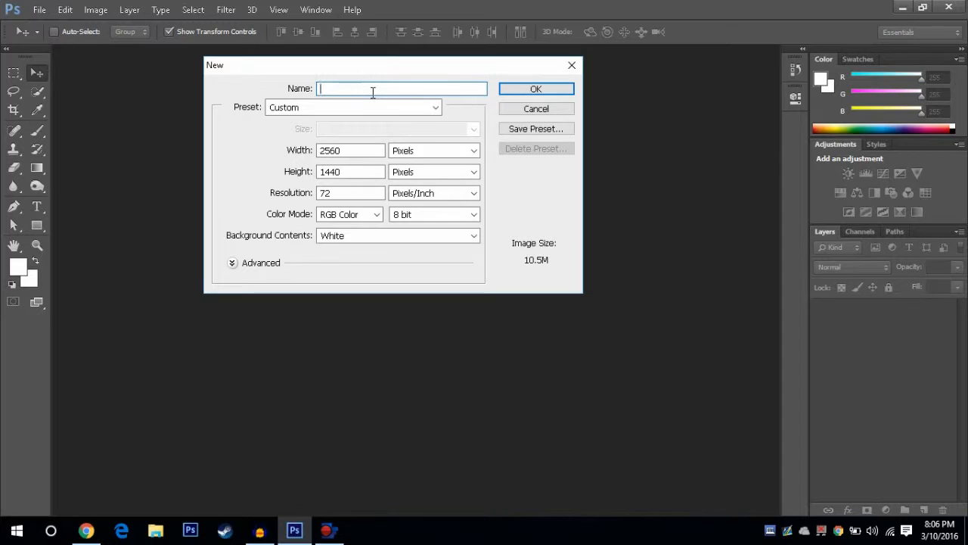
Step: Name the new document "Youtube Banner" and create it at 2560 x 1440 pixels, 72 pixels/inch, with a white background
{"action": "type", "text": "Youtube Banner"}
{"action": "left_click", "coordinate": [524, 92]}
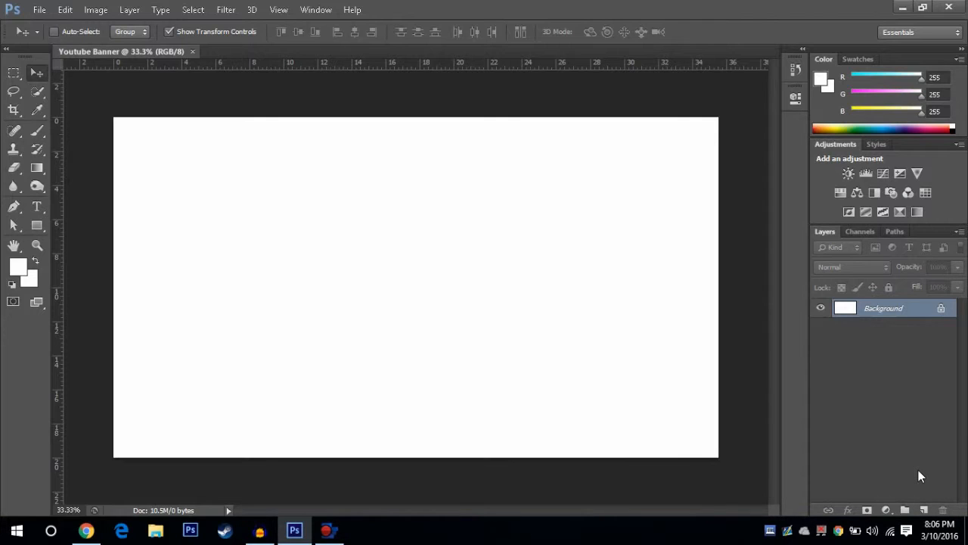
Step: Switch to Chrome and look through the Google image results for gradient backgrounds
{"action": "left_click", "coordinate": [86, 530]}
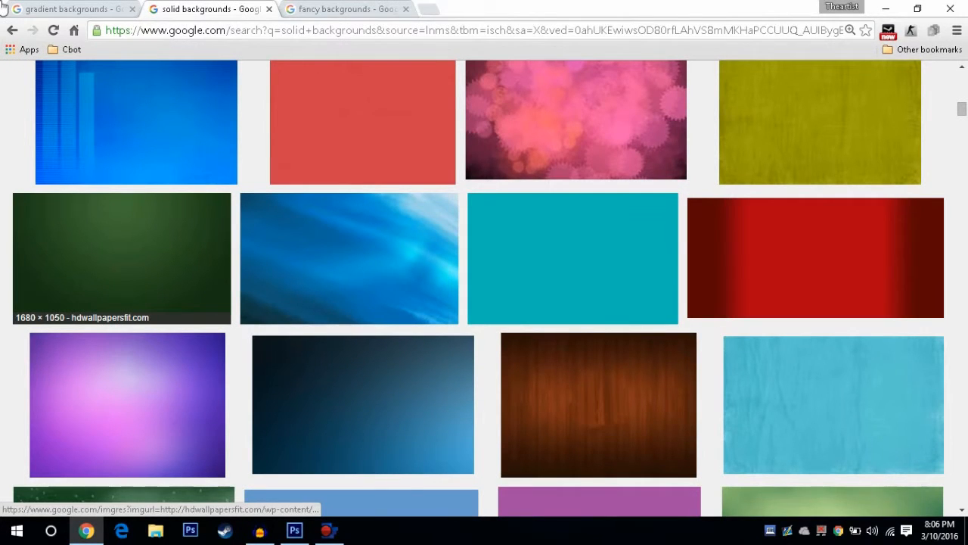
{"action": "left_click", "coordinate": [47, 9]}
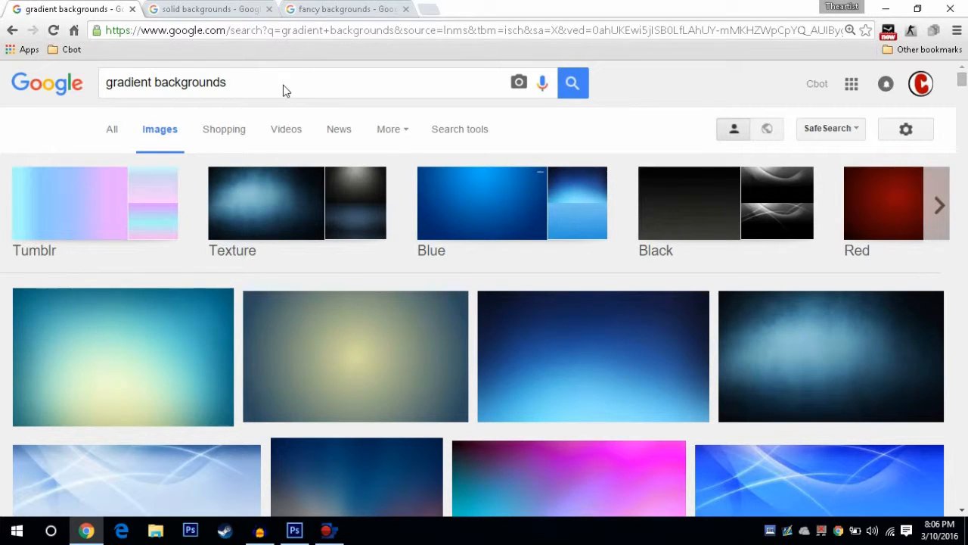
{"action": "scroll", "coordinate": [318, 312], "scroll_direction": "down", "scroll_amount": 2}
{"action": "scroll", "coordinate": [319, 311], "scroll_direction": "down", "scroll_amount": 2}
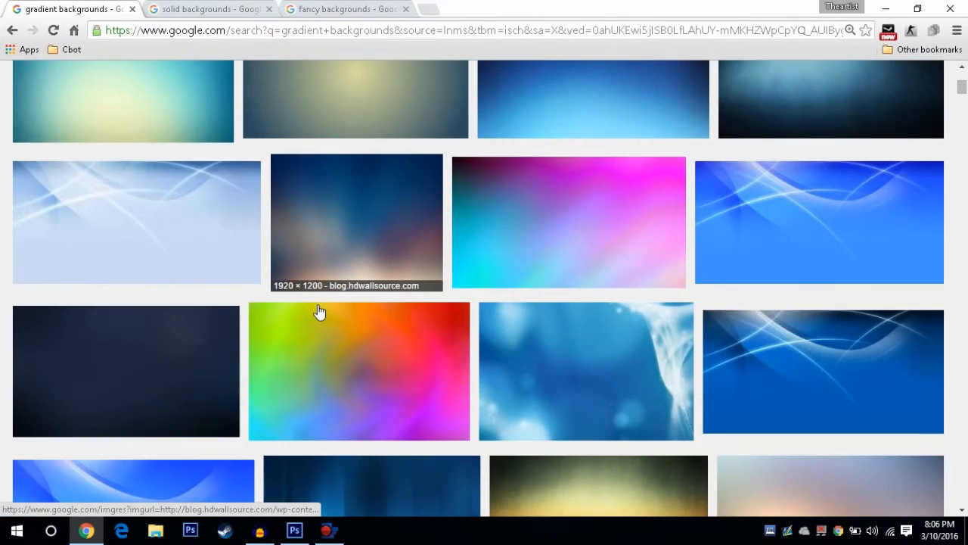
{"action": "scroll", "coordinate": [319, 311], "scroll_direction": "down", "scroll_amount": 2}
{"action": "scroll", "coordinate": [319, 312], "scroll_direction": "down", "scroll_amount": 3}
{"action": "scroll", "coordinate": [318, 312], "scroll_direction": "down", "scroll_amount": 1}
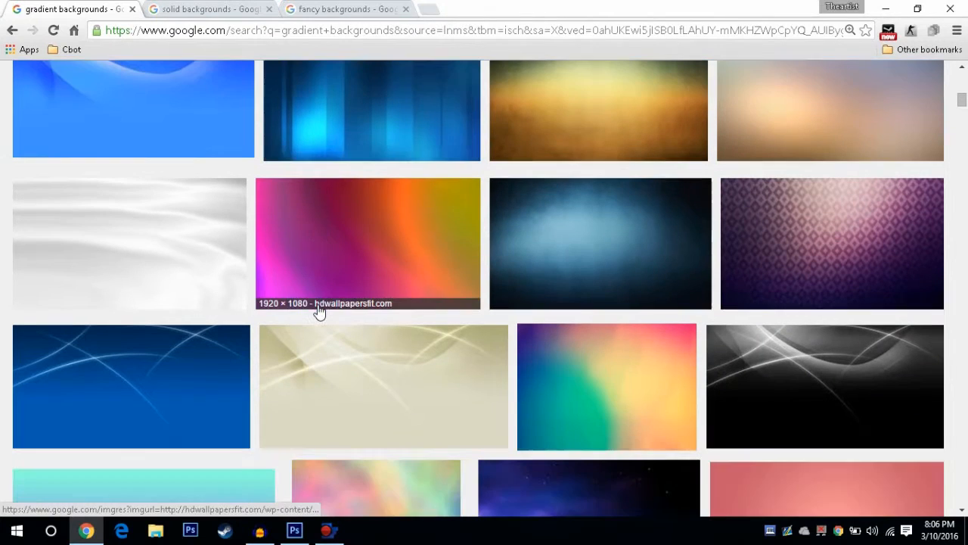
{"action": "scroll", "coordinate": [318, 312], "scroll_direction": "down", "scroll_amount": 1}
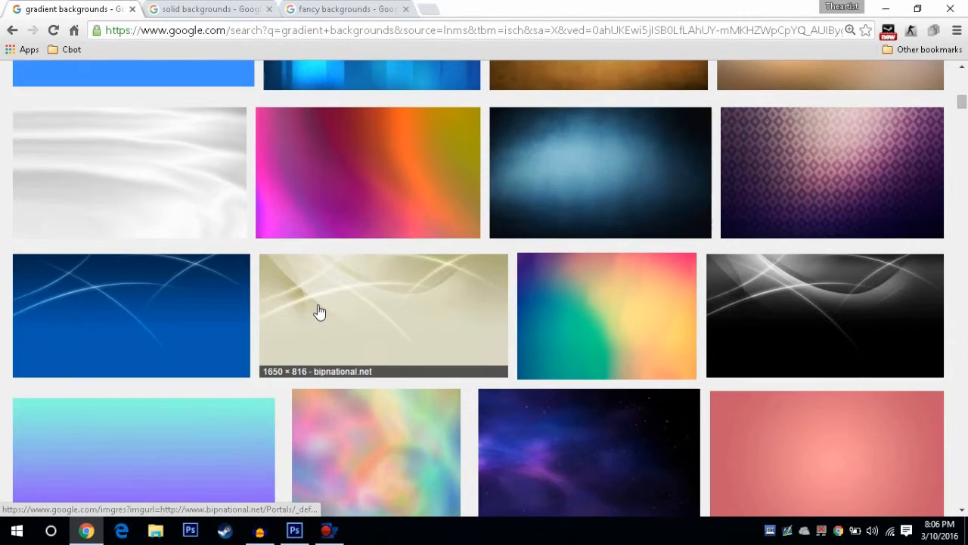
{"action": "scroll", "coordinate": [318, 311], "scroll_direction": "down", "scroll_amount": 3}
{"action": "scroll", "coordinate": [296, 208], "scroll_direction": "down", "scroll_amount": 2}
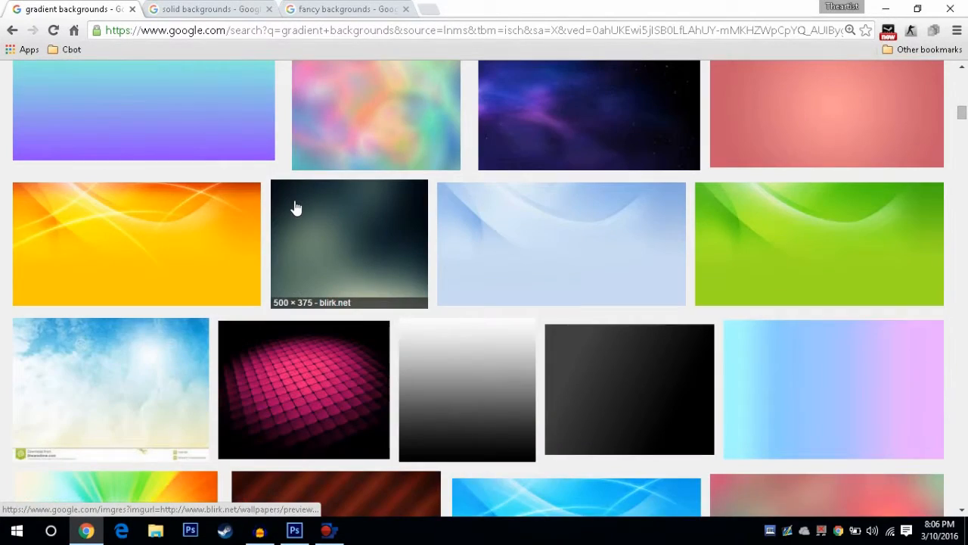
Step: Browse the Google image results for solid backgrounds and fancy backgrounds as further banner background options
{"action": "left_click", "coordinate": [216, 15]}
{"action": "scroll", "coordinate": [348, 129], "scroll_direction": "up", "scroll_amount": 3}
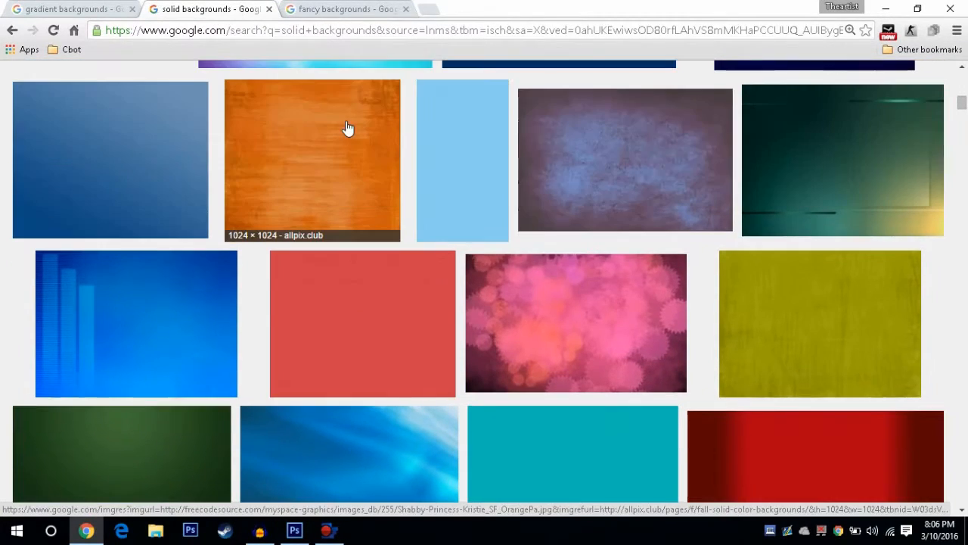
{"action": "scroll", "coordinate": [453, 190], "scroll_direction": "up", "scroll_amount": 1}
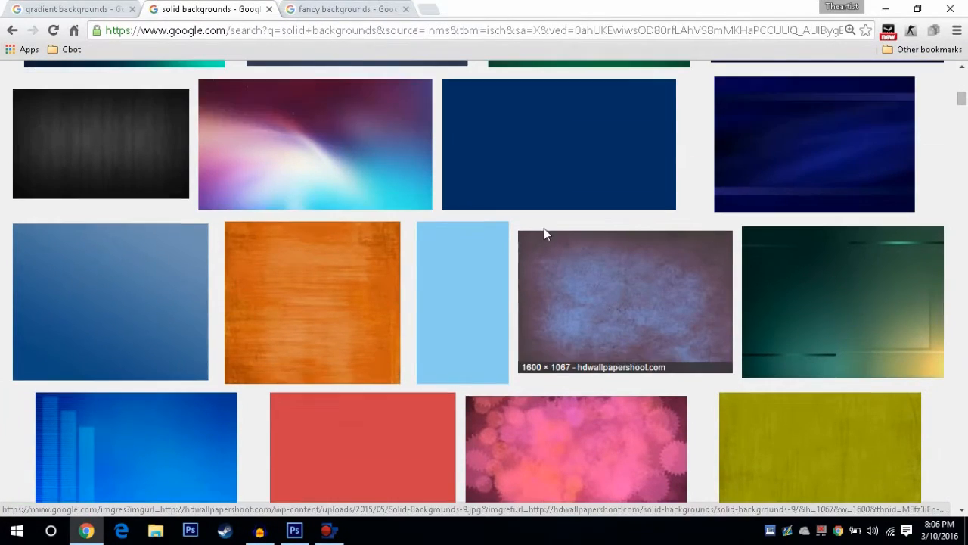
{"action": "scroll", "coordinate": [544, 231], "scroll_direction": "up", "scroll_amount": 3}
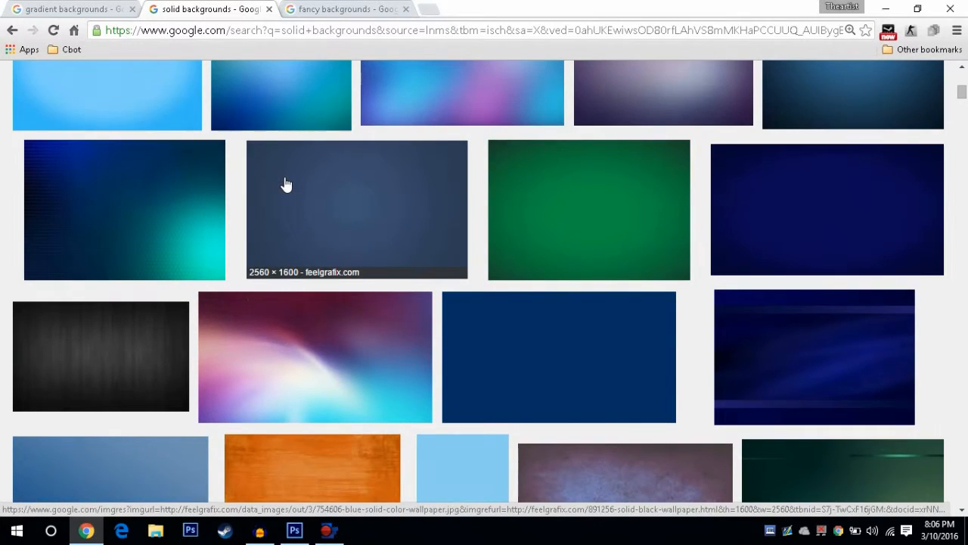
{"action": "left_click", "coordinate": [354, 9]}
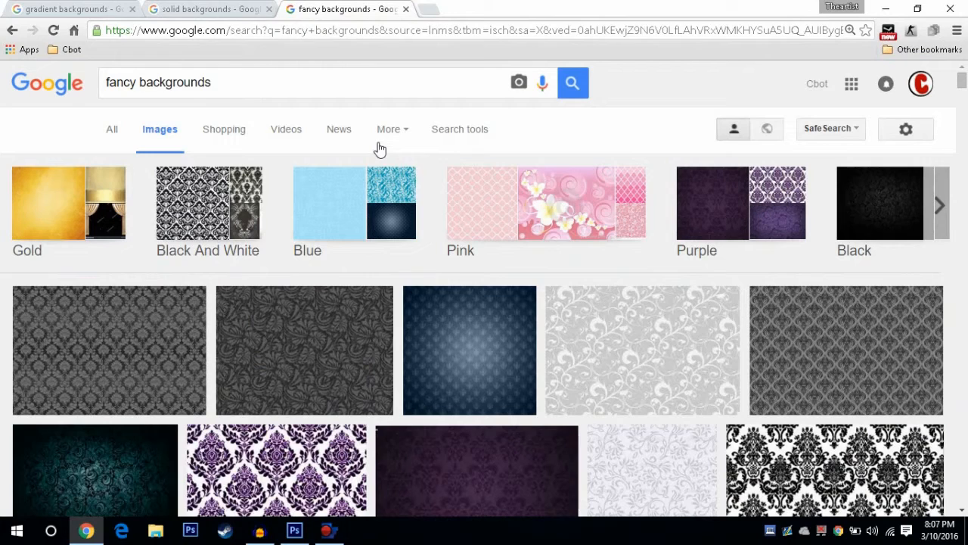
{"action": "scroll", "coordinate": [391, 189], "scroll_direction": "down", "scroll_amount": 3}
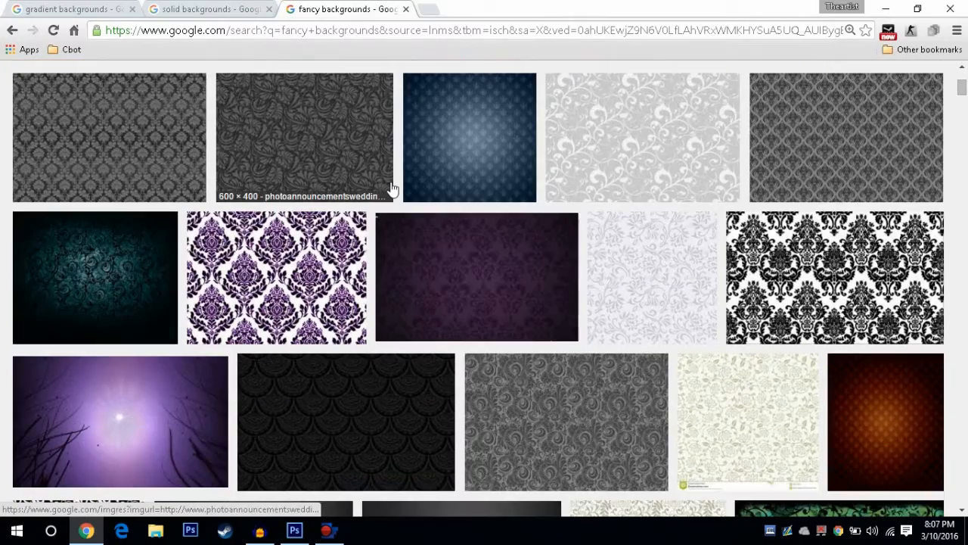
{"action": "scroll", "coordinate": [391, 189], "scroll_direction": "down", "scroll_amount": 3}
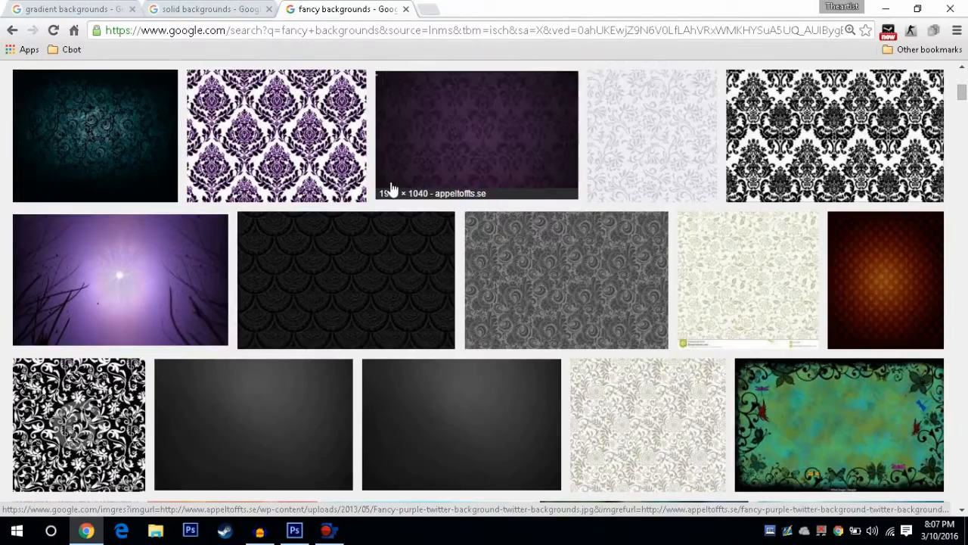
{"action": "scroll", "coordinate": [391, 189], "scroll_direction": "down", "scroll_amount": 3}
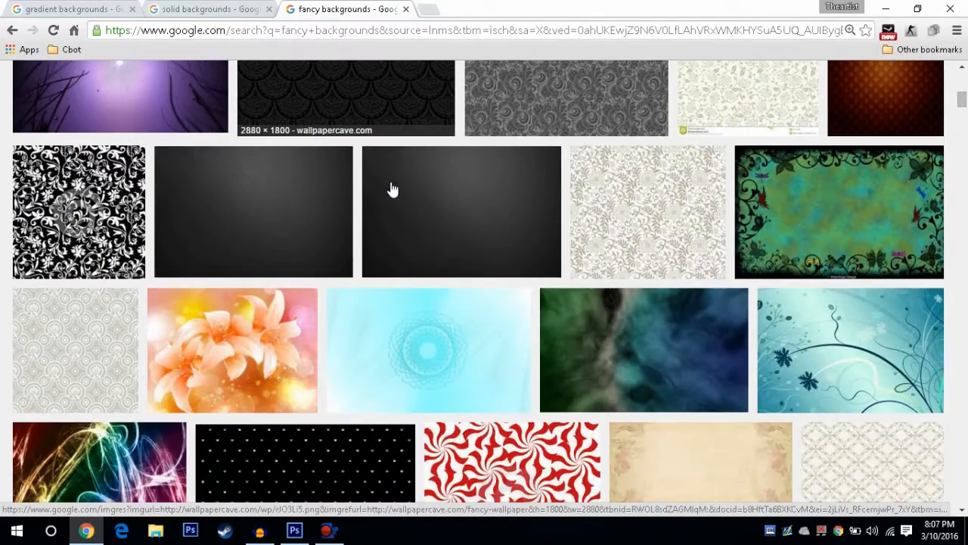
{"action": "scroll", "coordinate": [387, 187], "scroll_direction": "up", "scroll_amount": 1}
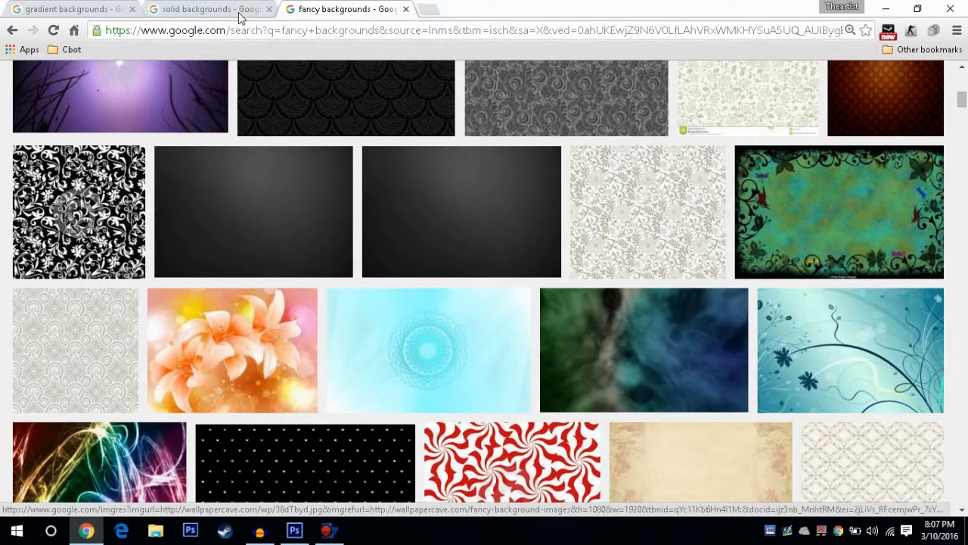
Step: Return to Photoshop and place the "images" file from the Desktop into the banner document
{"action": "left_click", "coordinate": [885, 9]}
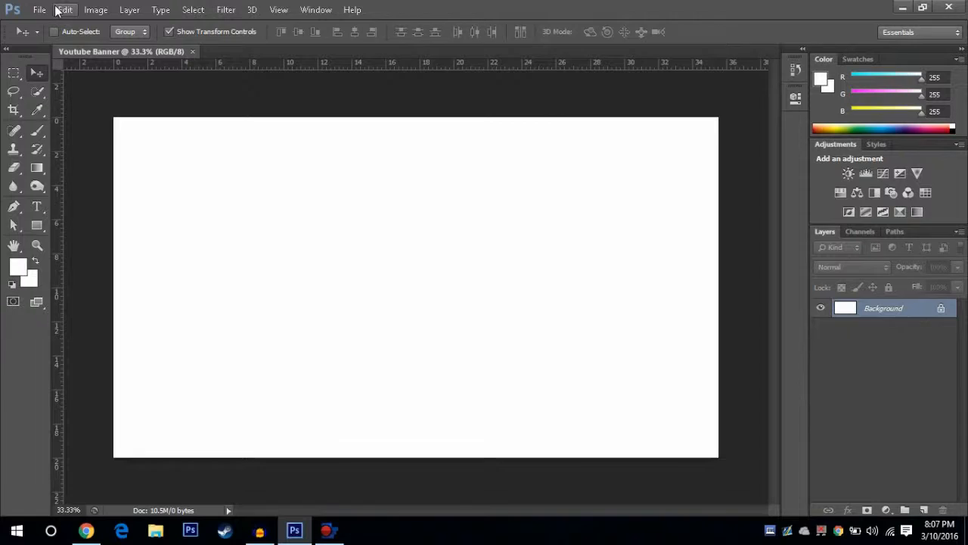
{"action": "left_click", "coordinate": [45, 9]}
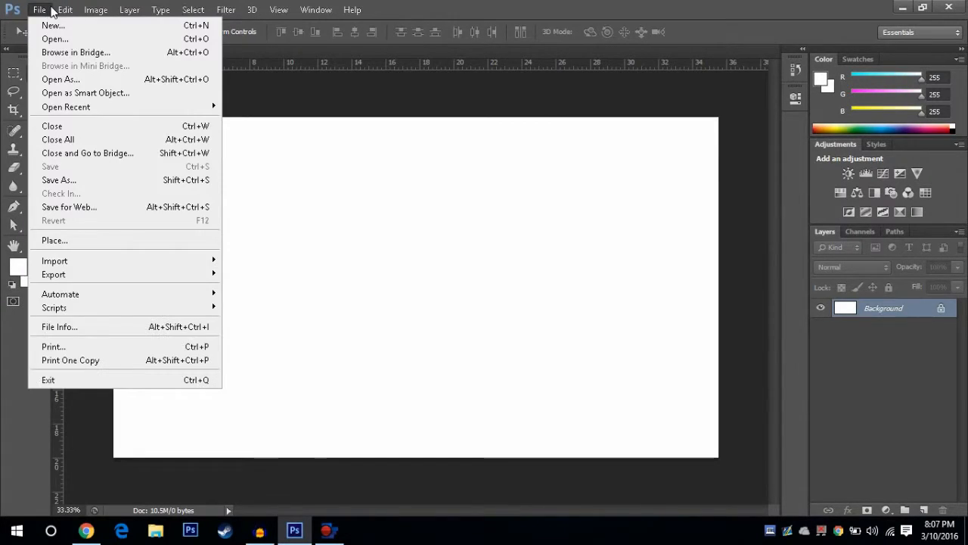
{"action": "mouse_move", "coordinate": [54, 9]}
{"action": "left_click", "coordinate": [55, 241]}
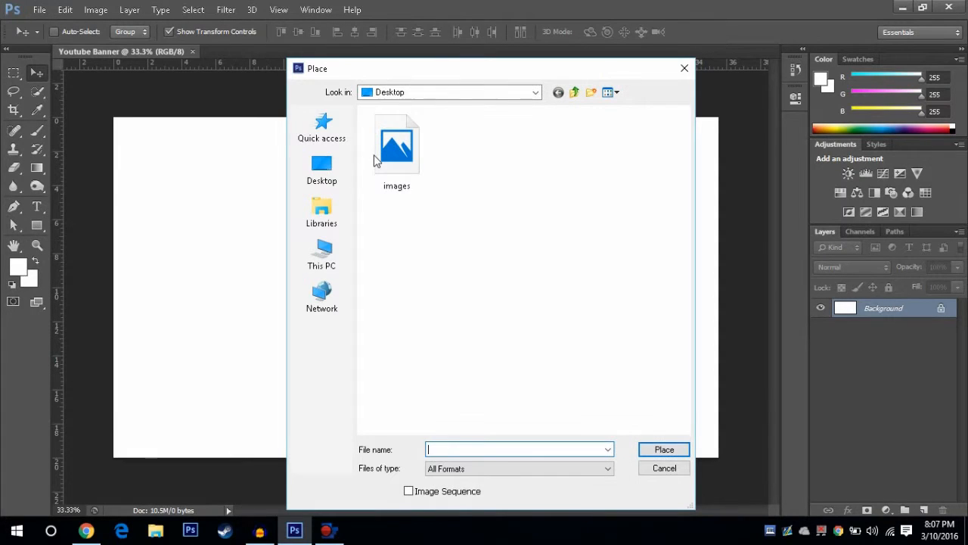
{"action": "left_click", "coordinate": [390, 155]}
{"action": "left_click", "coordinate": [665, 449]}
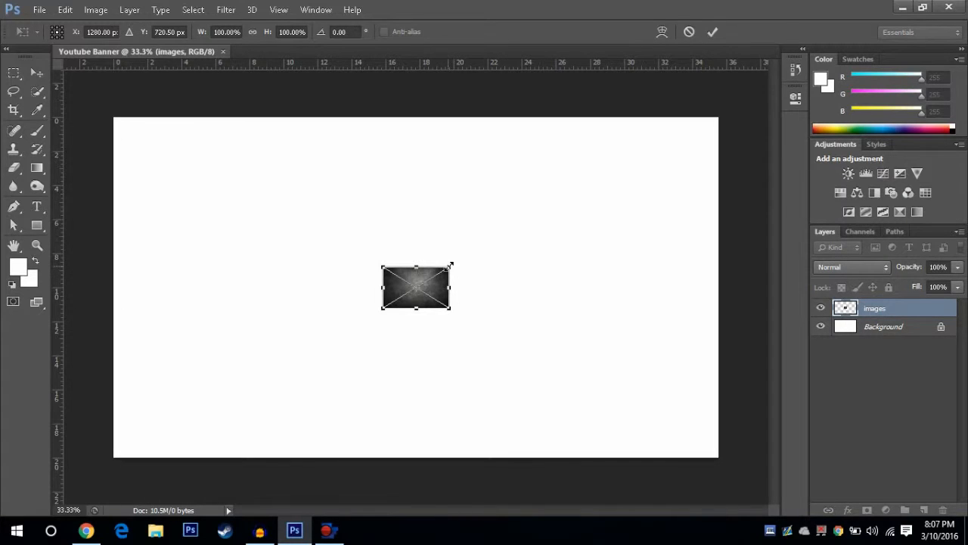
Step: Scale the placed image about its centre to about 901% width and 863% height so it covers the canvas, and commit it
{"action": "left_click_drag", "start_coordinate": [450, 265], "coordinate": [721, 107]}
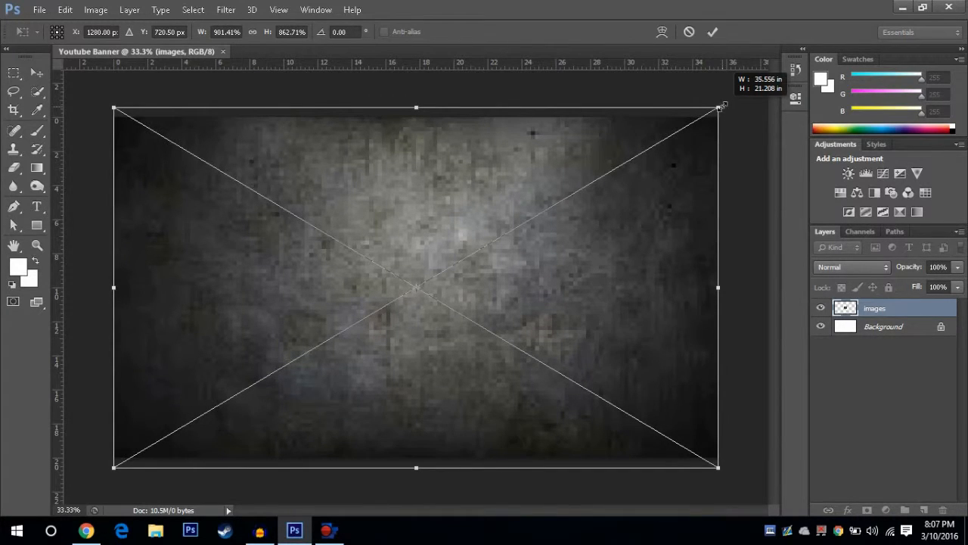
{"action": "left_click_drag", "start_coordinate": [721, 106], "coordinate": [720, 106]}
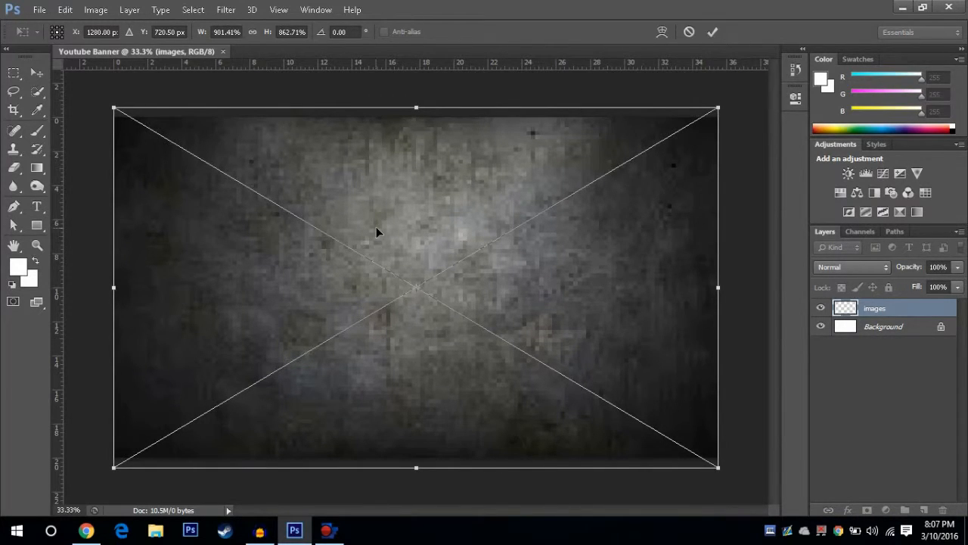
{"action": "left_click", "coordinate": [715, 34]}
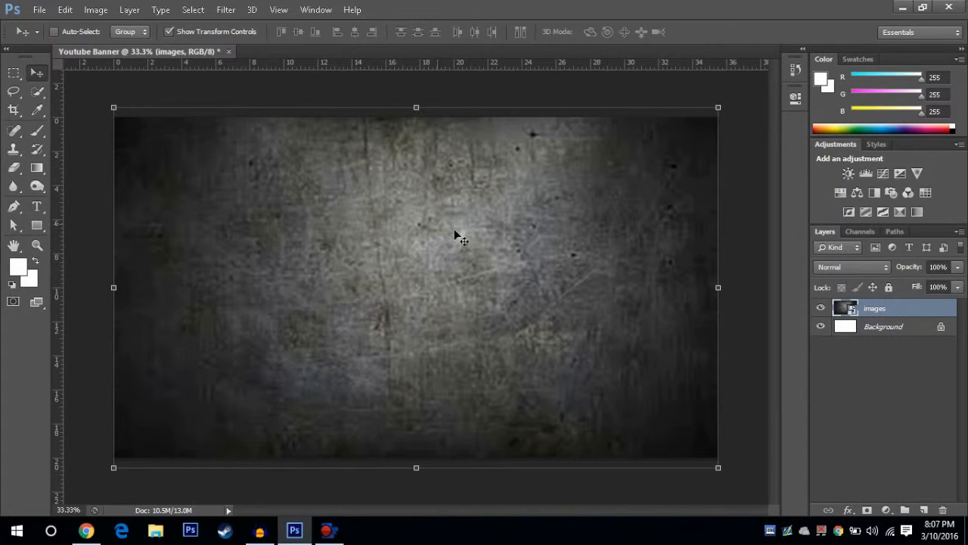
Step: Add a Brightness/Contrast adjustment layer above the images layer, using the previous layer to create a clipping mask
{"action": "left_click", "coordinate": [887, 510]}
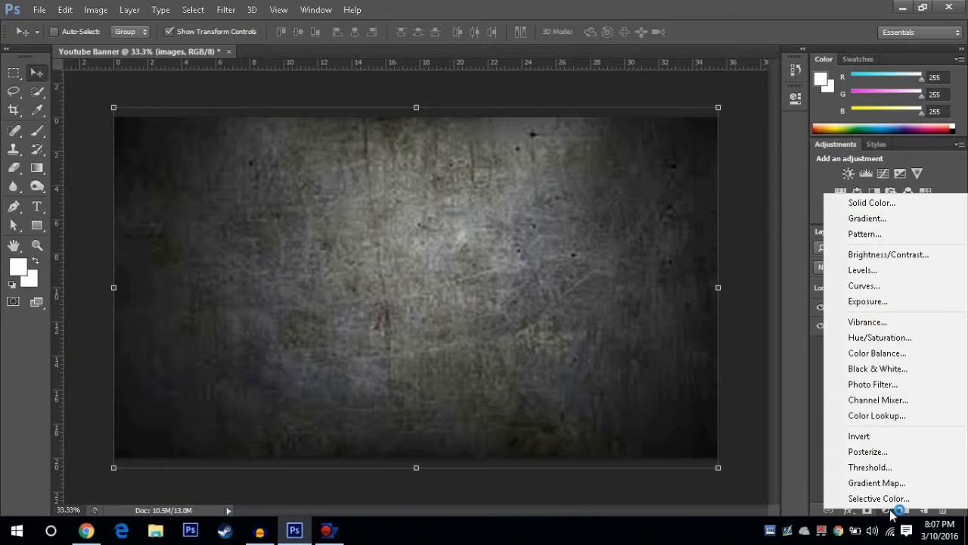
{"action": "left_click", "coordinate": [806, 420]}
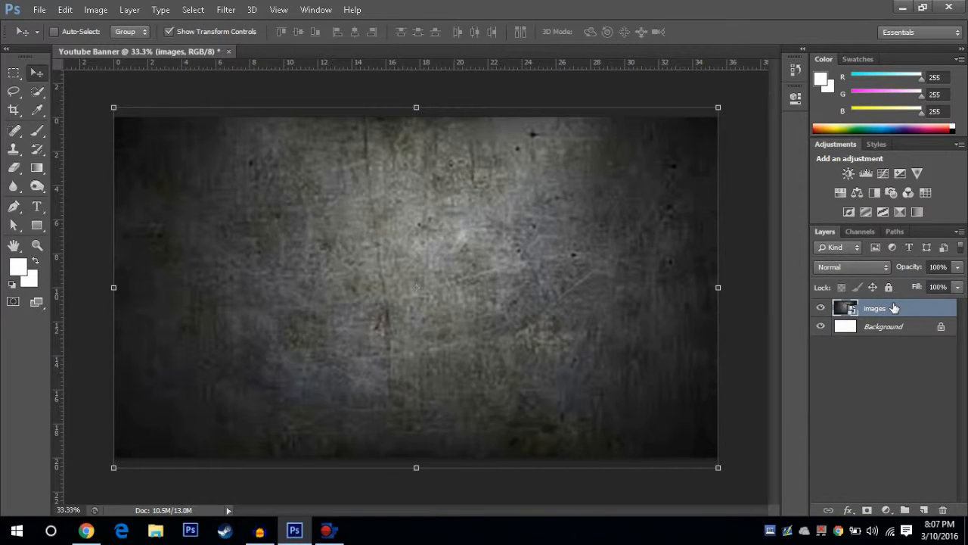
{"action": "left_click", "coordinate": [886, 511]}
{"action": "left_click", "coordinate": [889, 512]}
{"action": "left_click", "coordinate": [889, 512]}
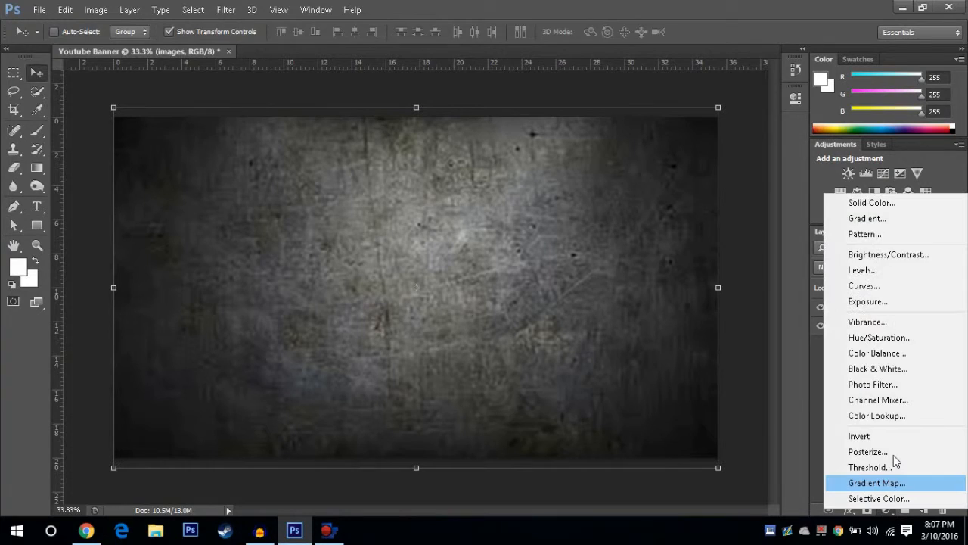
{"action": "left_click", "coordinate": [920, 255], "text": "alt"}
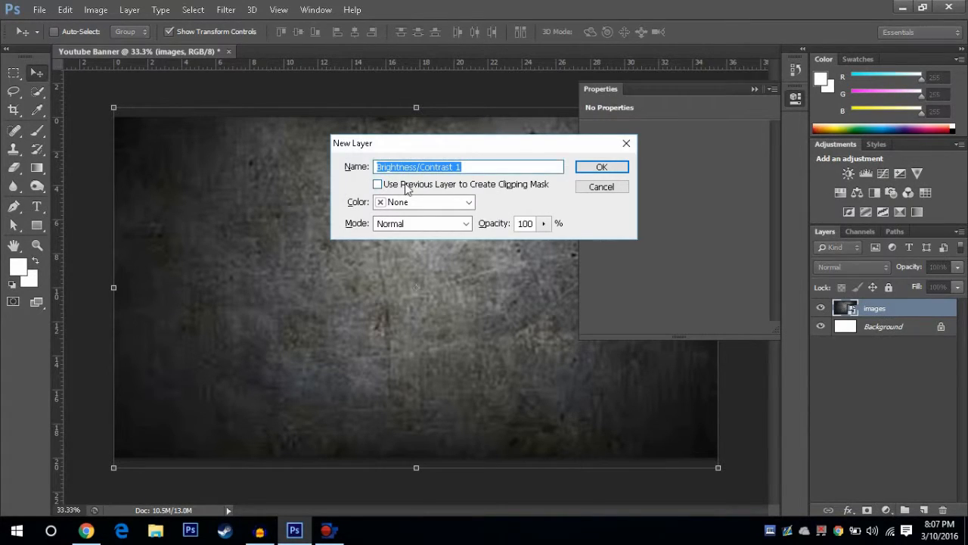
{"action": "left_click", "coordinate": [522, 187]}
{"action": "key", "text": "Return"}
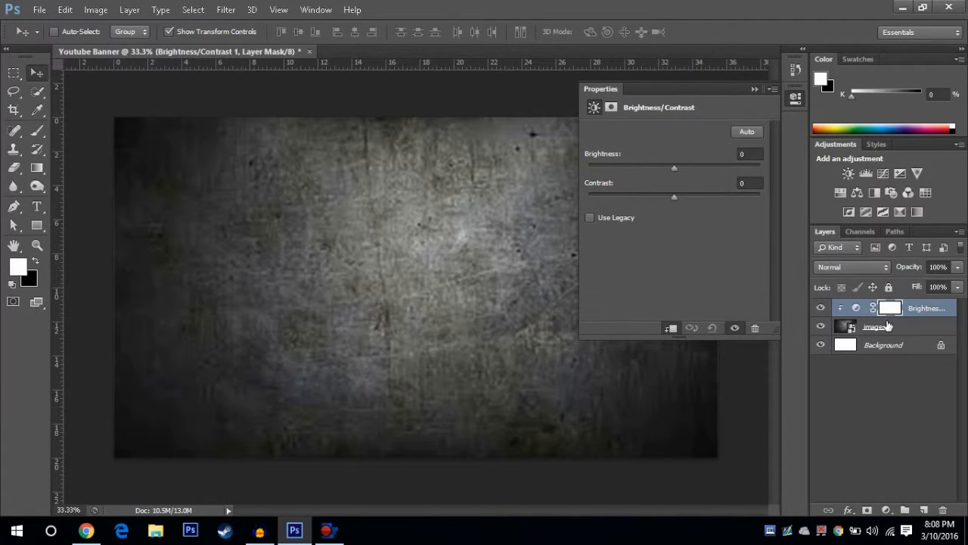
Step: Darken the background by setting the adjustment layer's brightness to -136 and contrast to 88
{"action": "left_click_drag", "start_coordinate": [681, 169], "coordinate": [602, 169]}
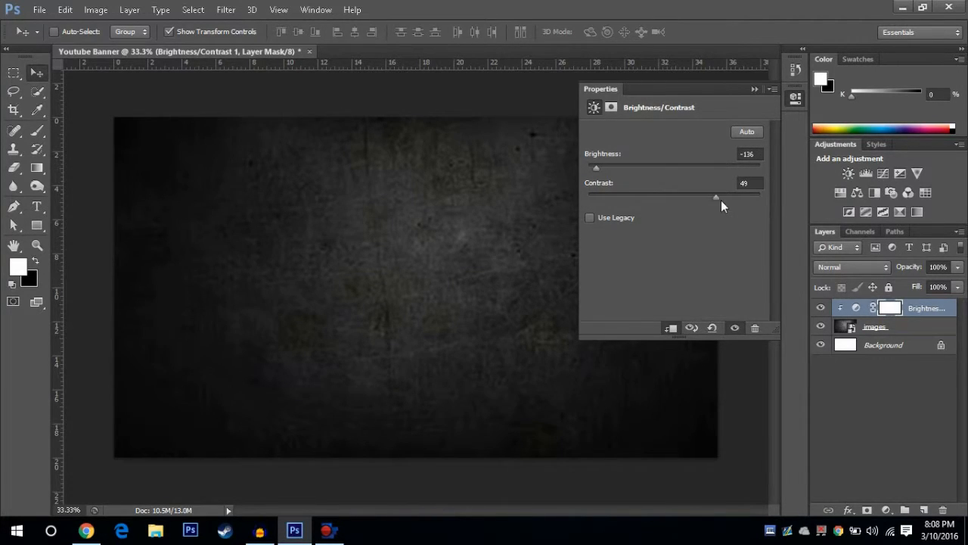
{"action": "left_click_drag", "start_coordinate": [738, 200], "coordinate": [748, 200]}
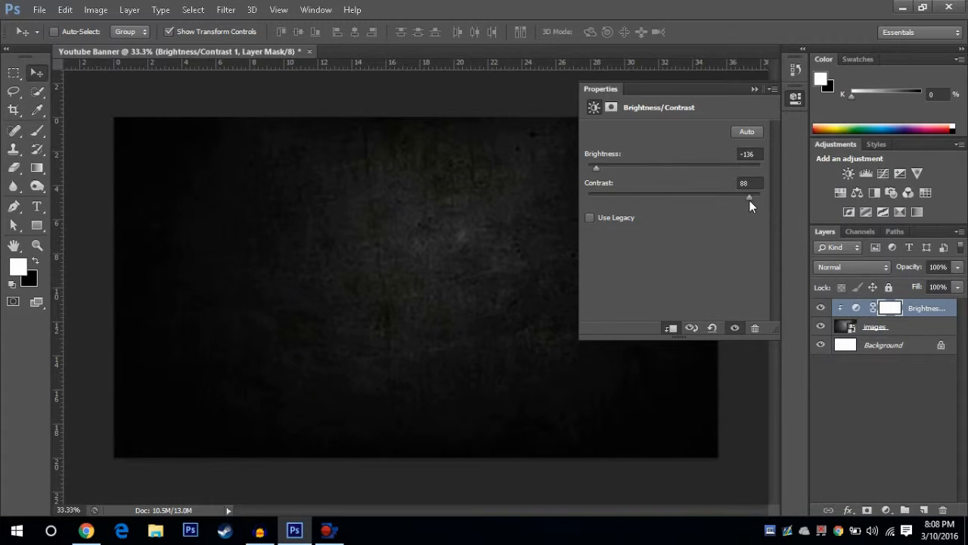
{"action": "left_click", "coordinate": [754, 91]}
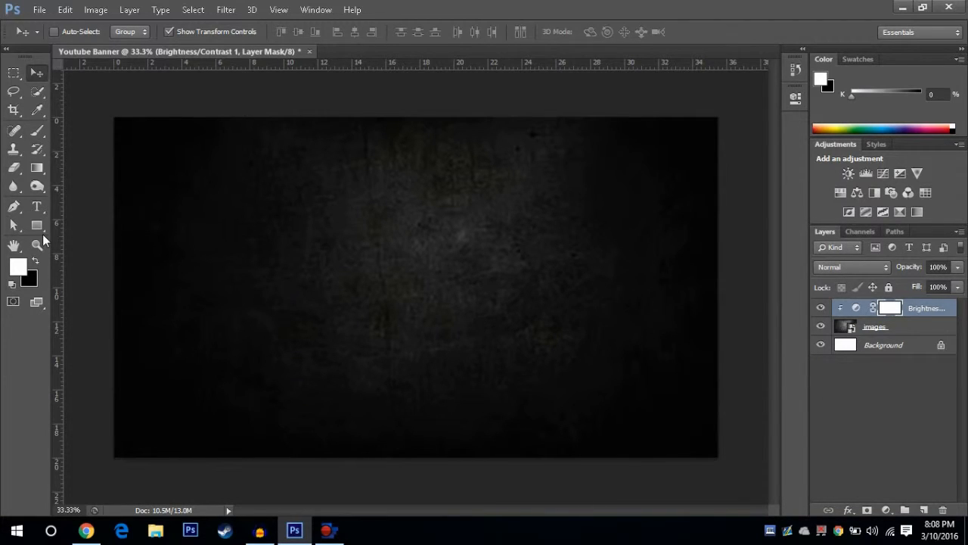
Step: Start a horizontal text layer left of the canvas centre and set the text colour to ff0000
{"action": "key", "text": "t"}
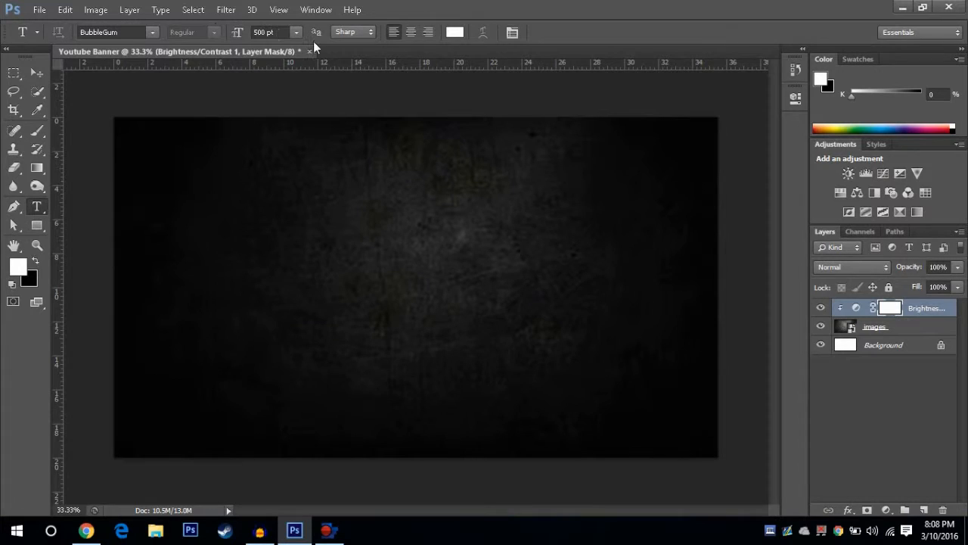
{"action": "left_click", "coordinate": [320, 276]}
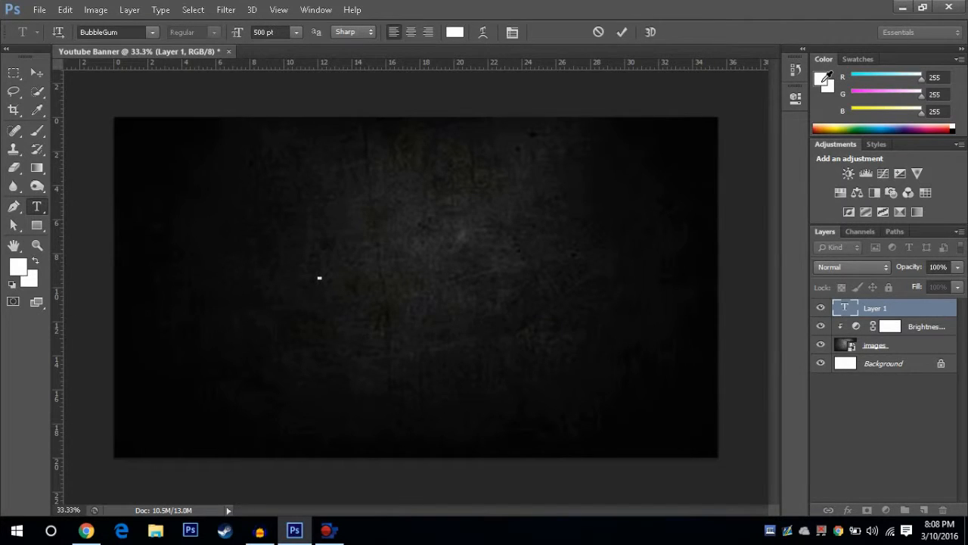
{"action": "left_click", "coordinate": [824, 81]}
{"action": "type", "text": "ff0000"}
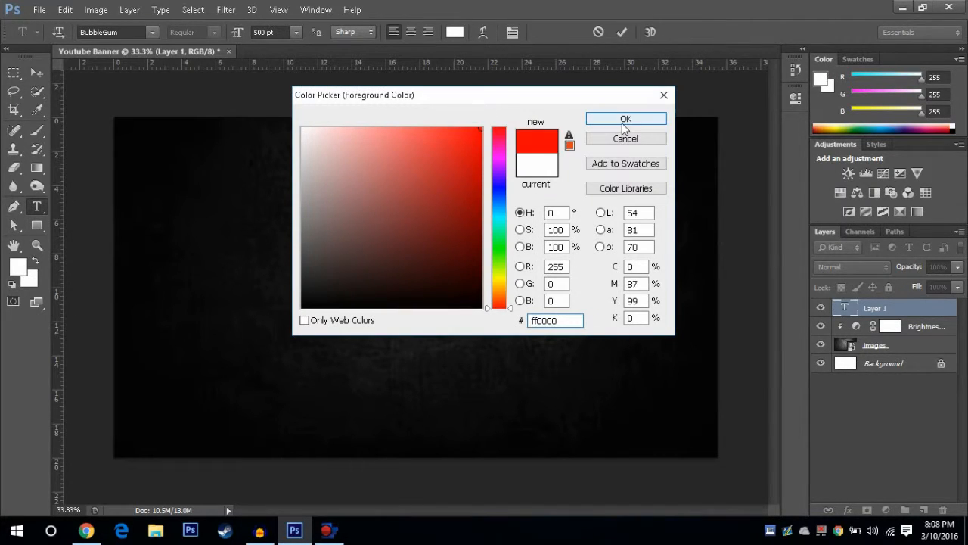
{"action": "left_click", "coordinate": [625, 119]}
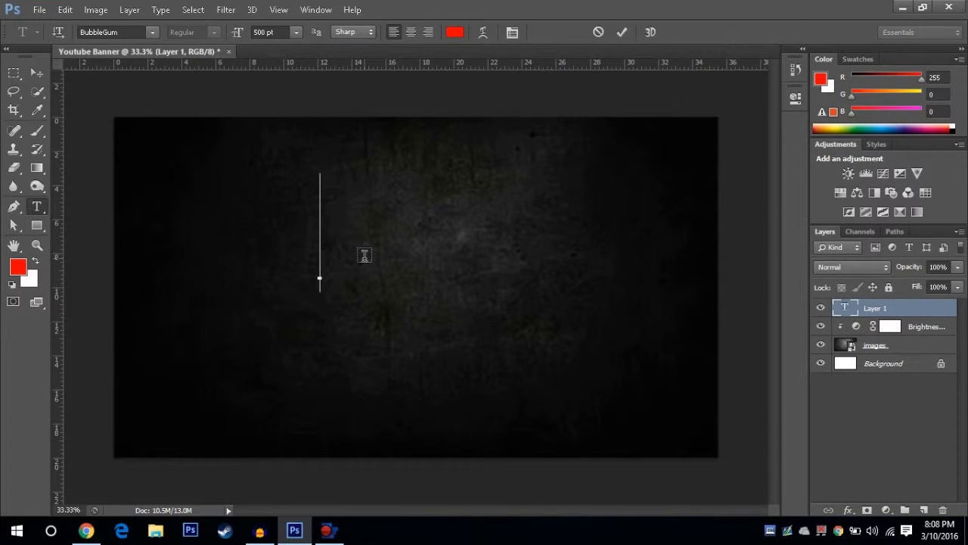
Step: Enter CBOT as the title text, commit it, and move it down and to the left, closer to the canvas centre
{"action": "type", "text": "CBOT"}
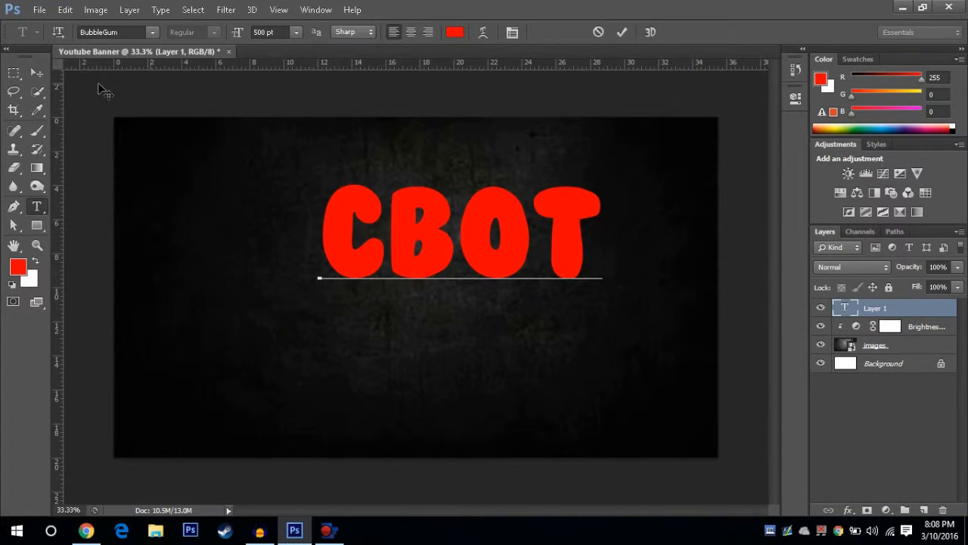
{"action": "key", "text": "ctrl+Return"}
{"action": "left_click", "coordinate": [622, 32]}
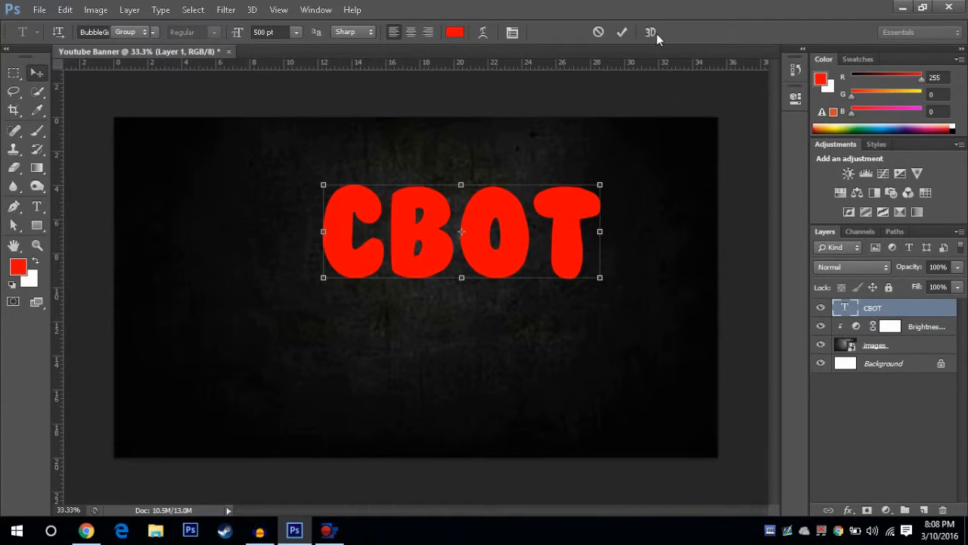
{"action": "key", "text": "v"}
{"action": "left_click_drag", "start_coordinate": [411, 233], "coordinate": [360, 263]}
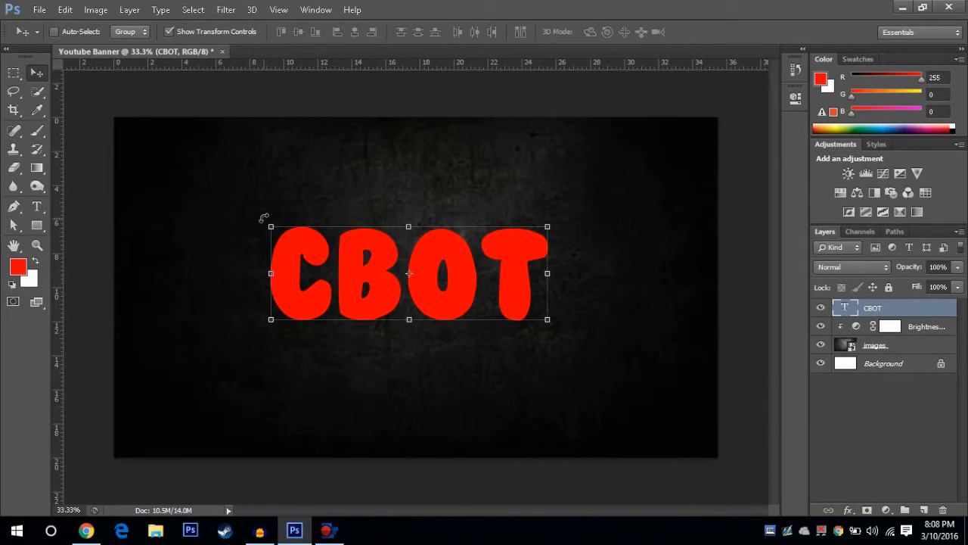
Step: Rotate the CBOT text about -9.31 degrees at its original scale and commit the transform
{"action": "left_click_drag", "start_coordinate": [270, 226], "coordinate": [260, 217]}
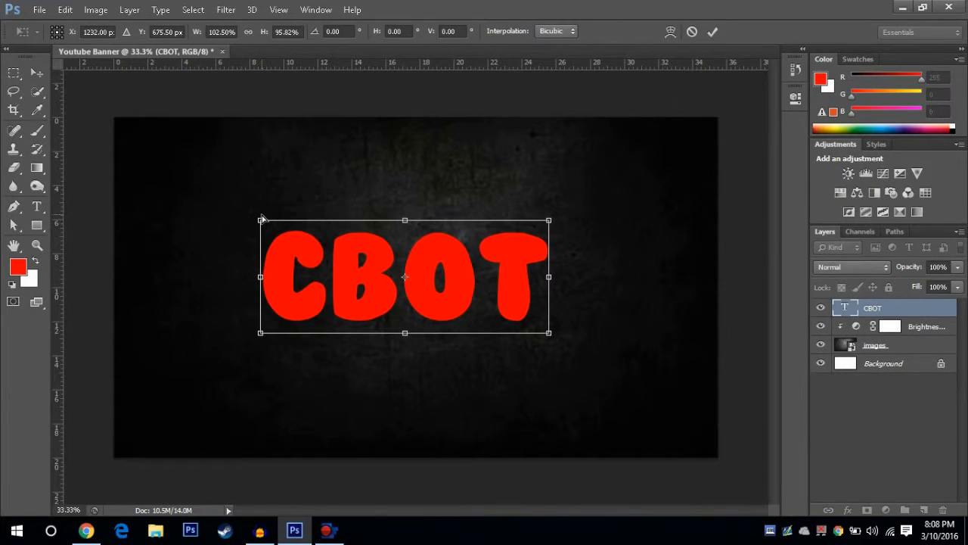
{"action": "key", "text": "ctrl+z"}
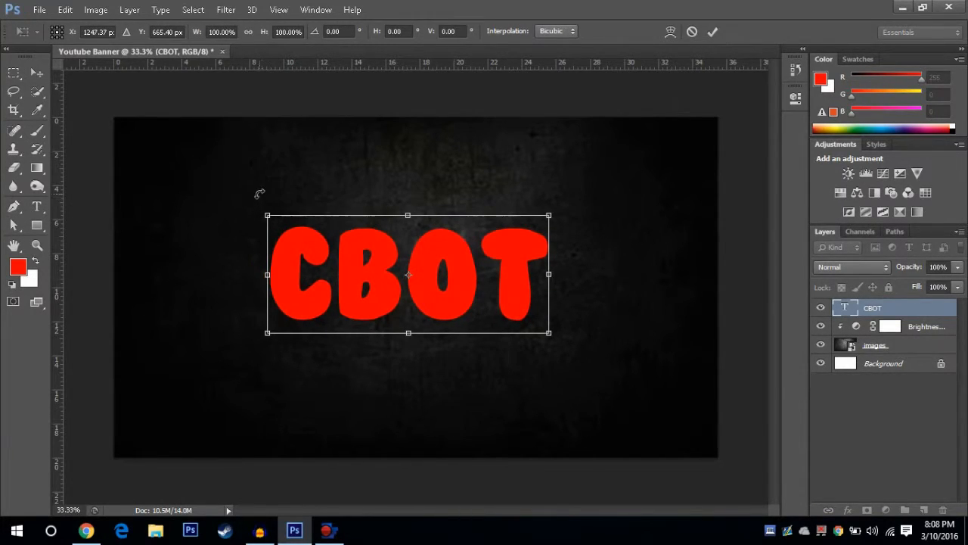
{"action": "left_click_drag", "start_coordinate": [259, 194], "coordinate": [161, 127]}
{"action": "key", "text": "v"}
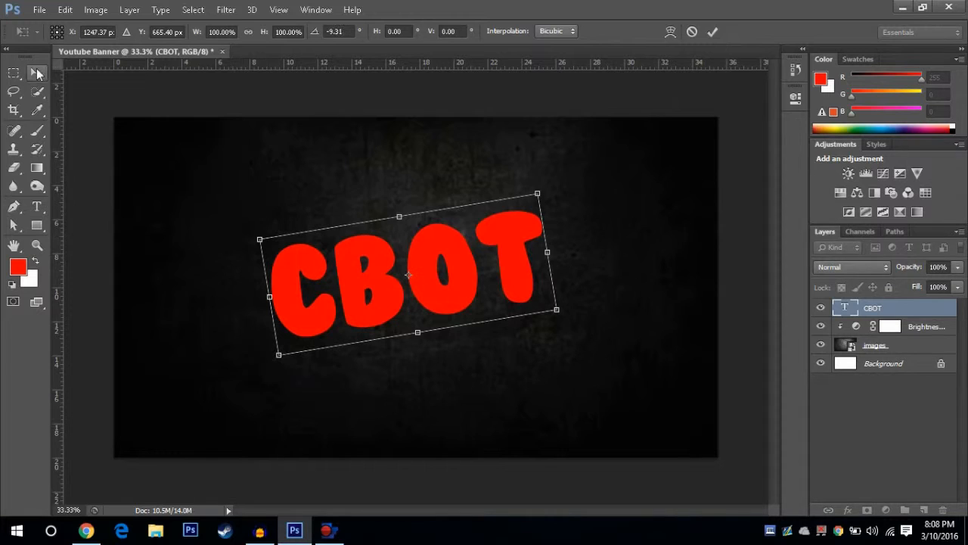
{"action": "left_click", "coordinate": [426, 209]}
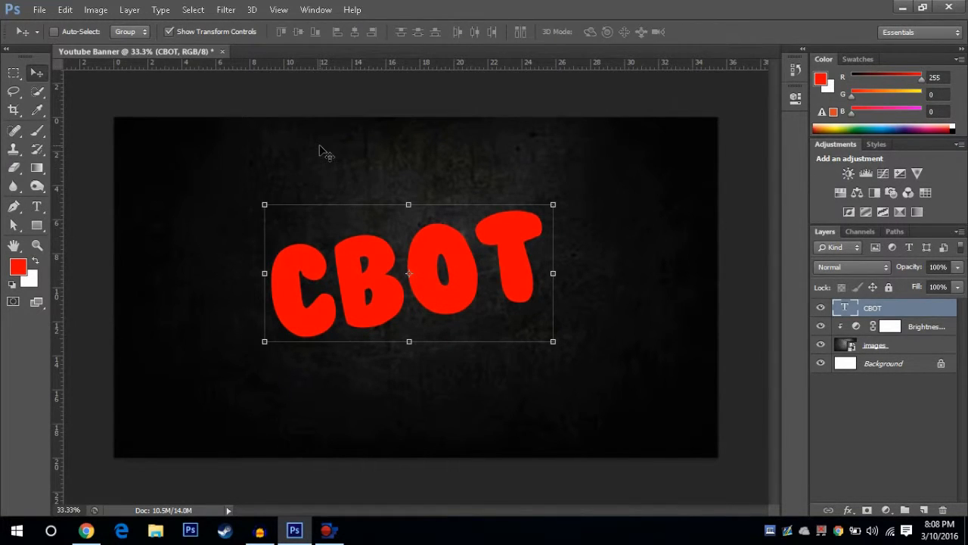
Step: Align the CBOT layer to the vertical and horizontal centres of the whole canvas, then clear the selection
{"action": "key", "text": "ctrl+a"}
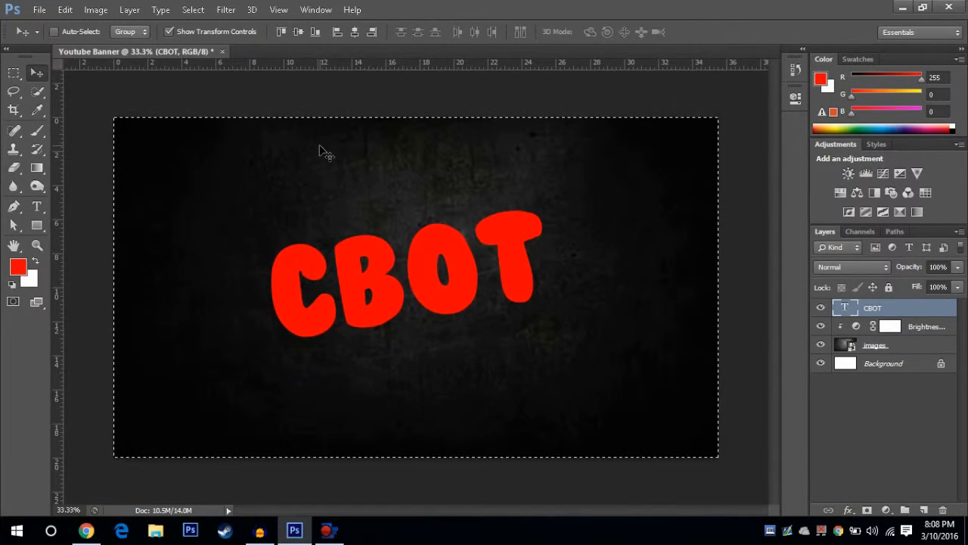
{"action": "left_click", "coordinate": [130, 14]}
{"action": "mouse_move", "coordinate": [195, 373]}
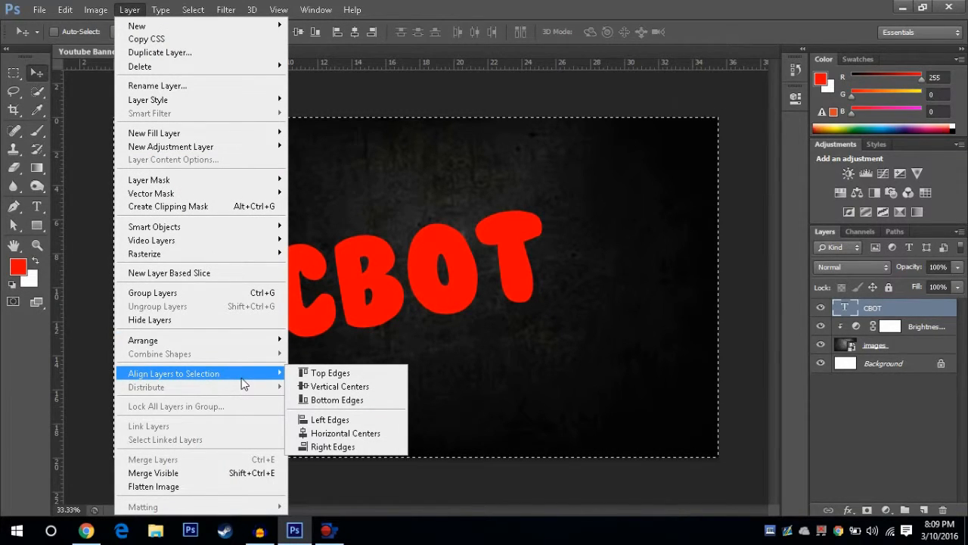
{"action": "left_click", "coordinate": [340, 385]}
{"action": "left_click", "coordinate": [132, 16]}
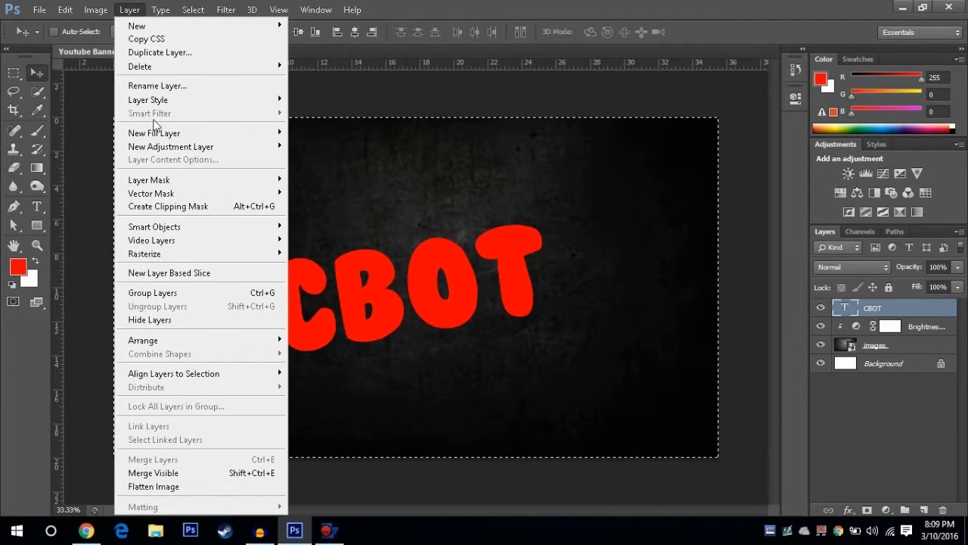
{"action": "mouse_move", "coordinate": [266, 378]}
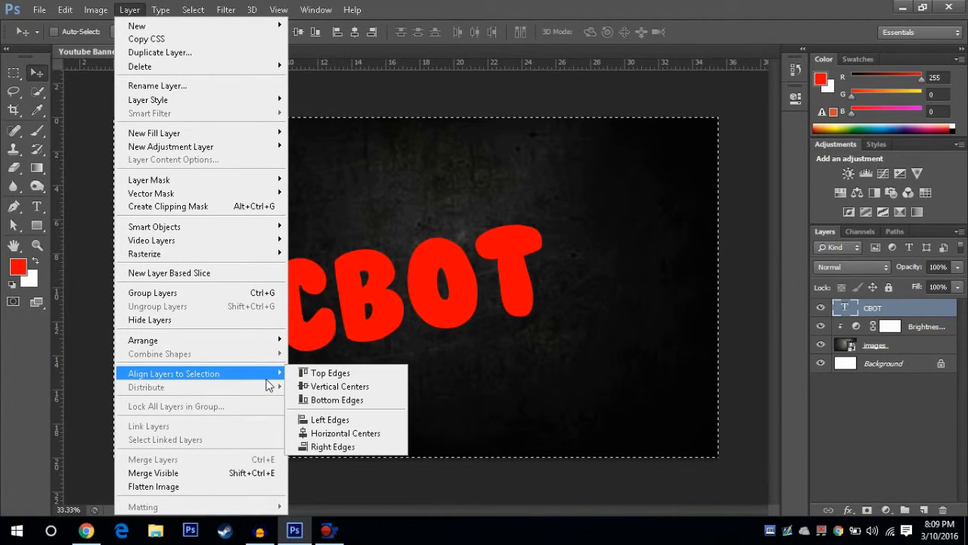
{"action": "left_click", "coordinate": [334, 434]}
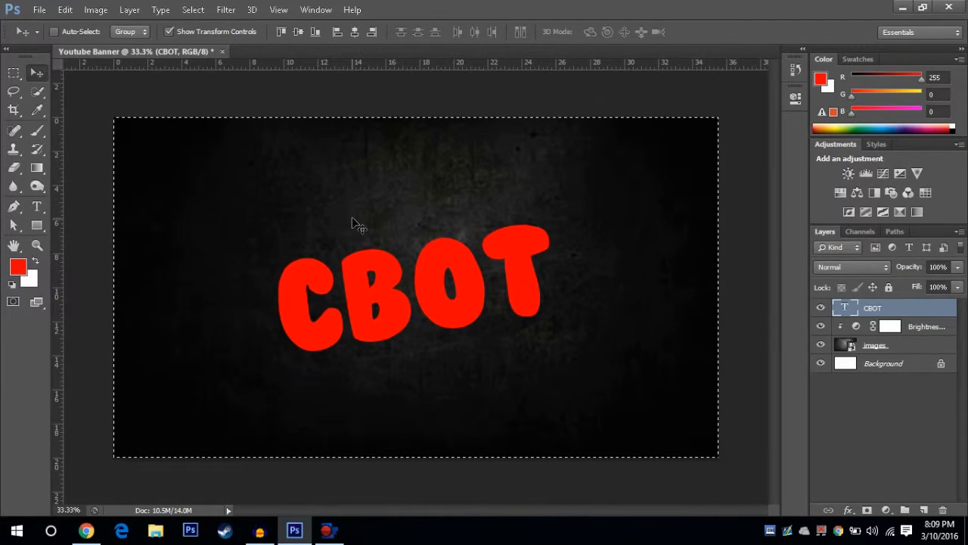
{"action": "key", "text": "ctrl+d"}
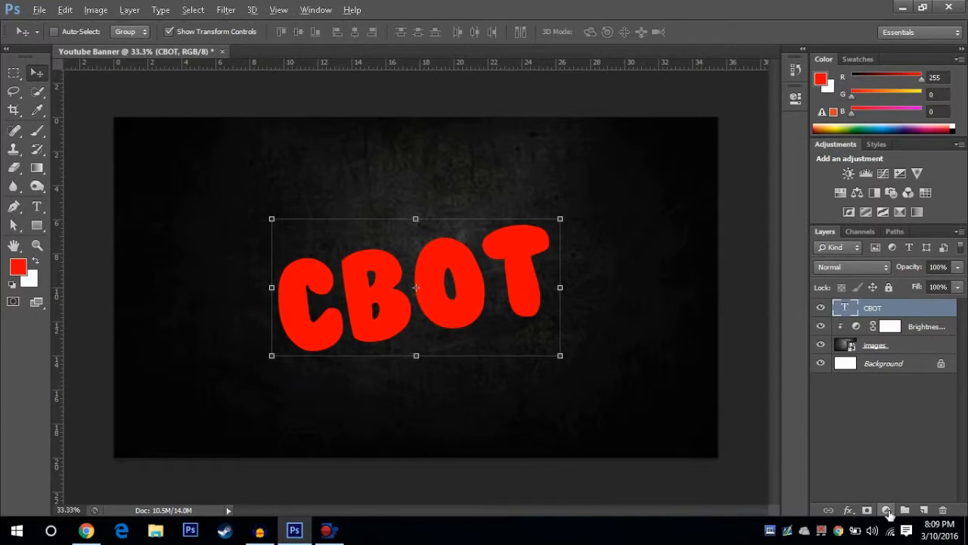
Step: Enable a Drop Shadow effect in the CBOT layer's blending options and show its settings
{"action": "key", "text": "alt"}
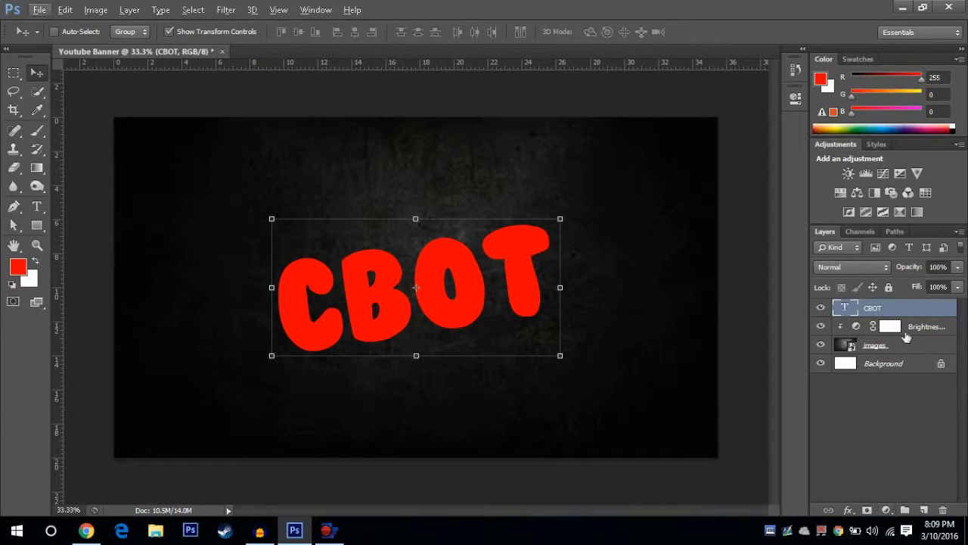
{"action": "right_click", "coordinate": [890, 310]}
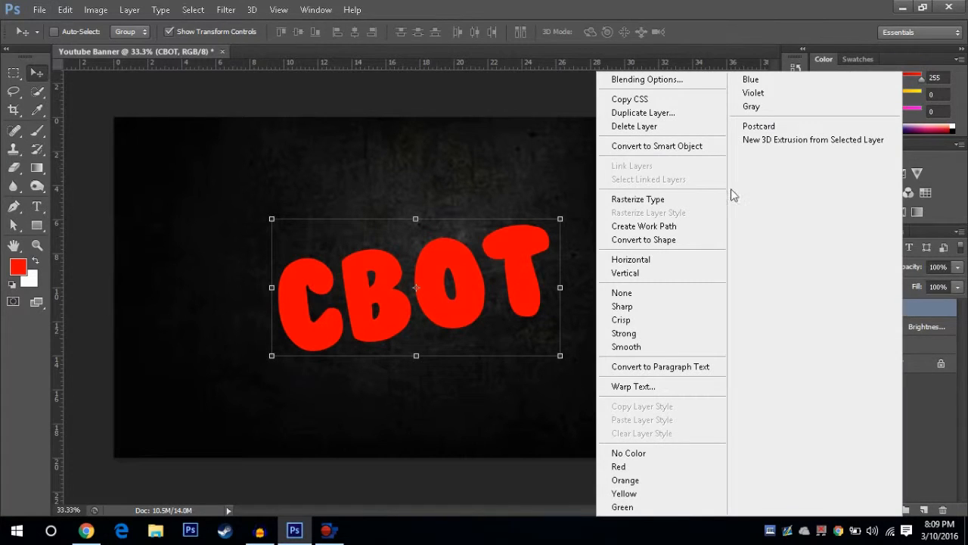
{"action": "left_click", "coordinate": [656, 89]}
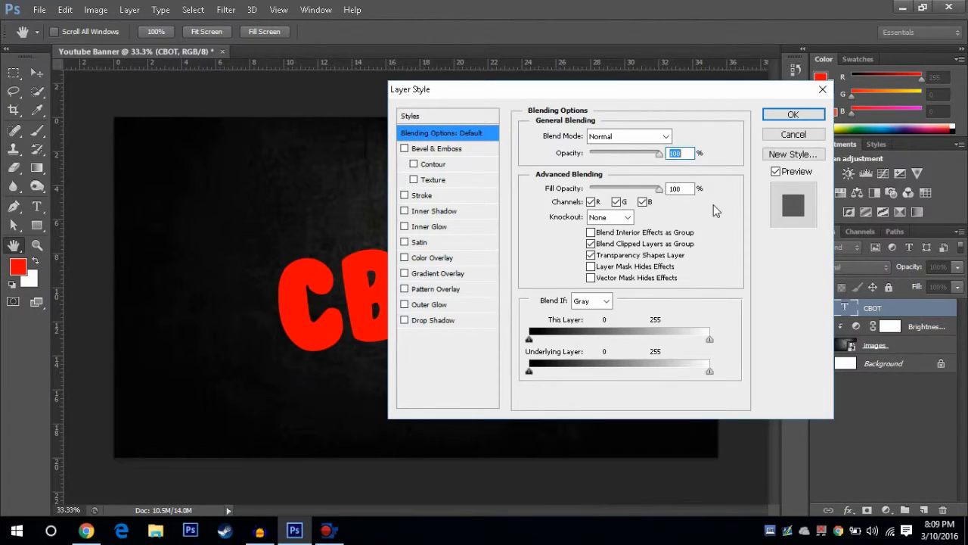
{"action": "left_click", "coordinate": [404, 320]}
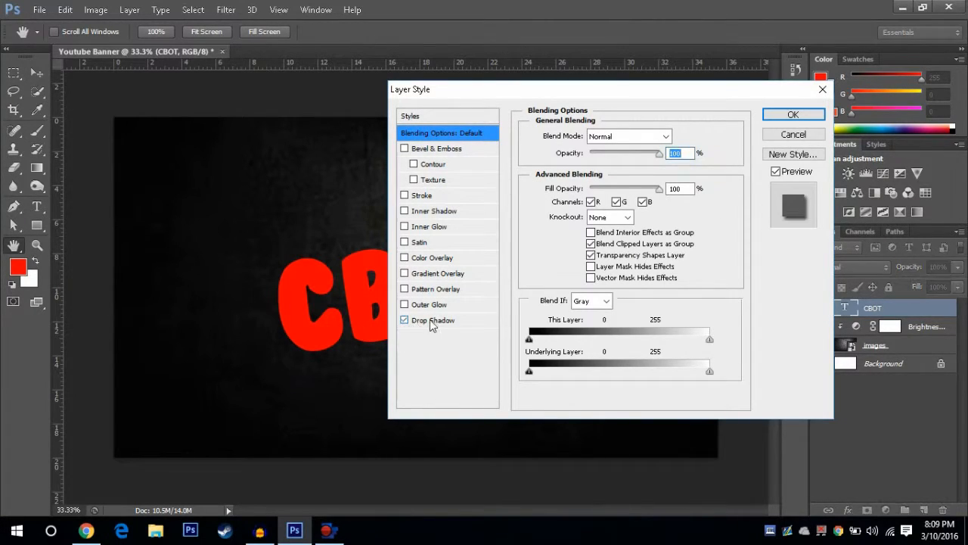
{"action": "left_click", "coordinate": [430, 320]}
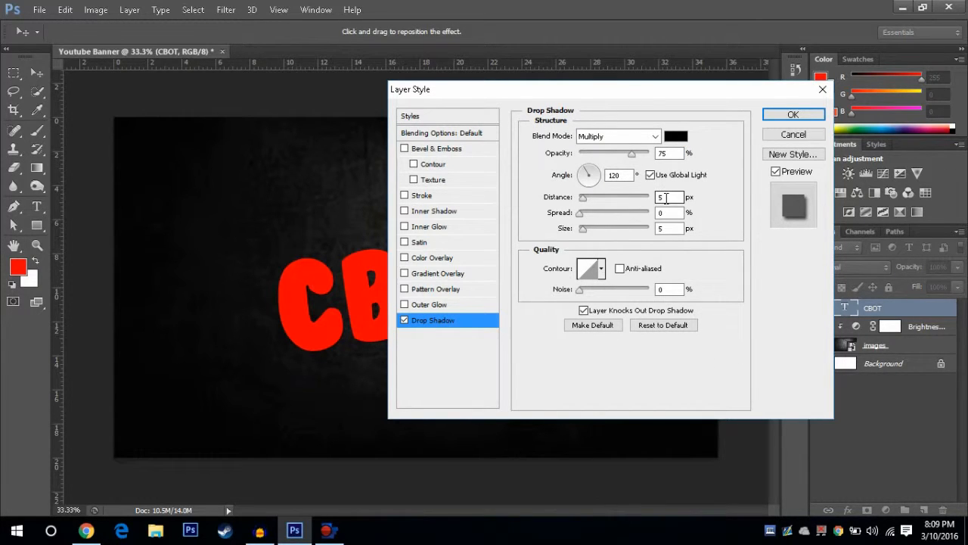
Step: Set the drop shadow's distance to 15 px, spread to 15% and size to 15 px, and apply the layer style
{"action": "left_click", "coordinate": [582, 196]}
{"action": "type", "text": "15"}
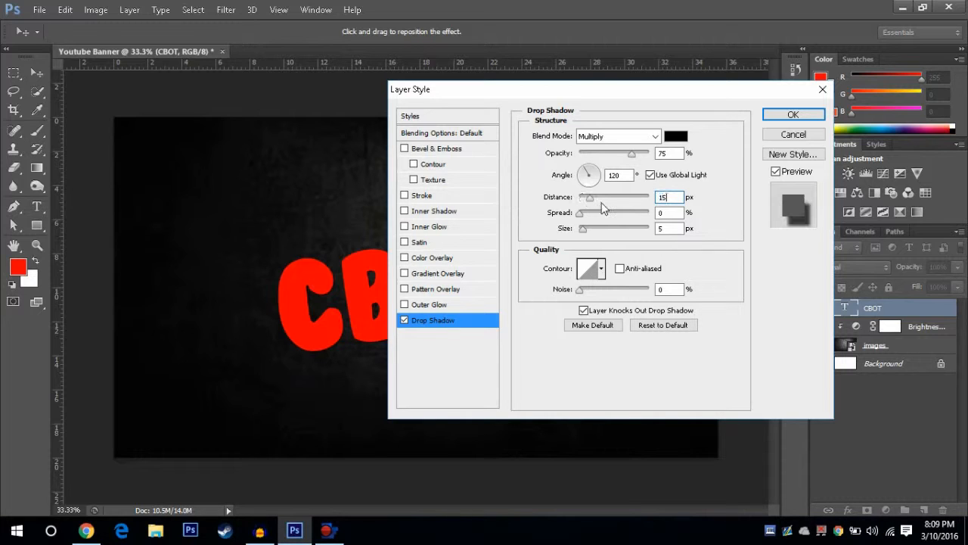
{"action": "left_click", "coordinate": [675, 214]}
{"action": "type", "text": "15"}
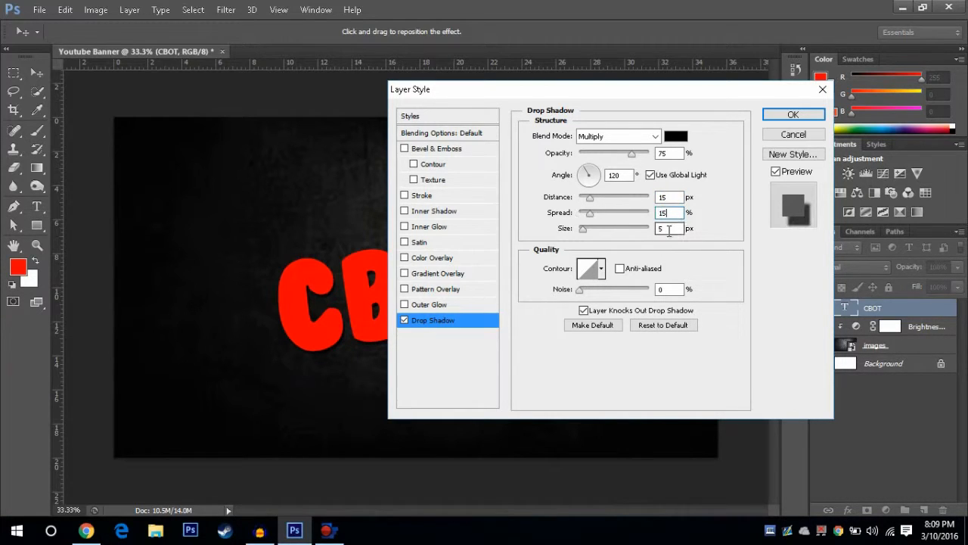
{"action": "left_click", "coordinate": [669, 229]}
{"action": "type", "text": "15"}
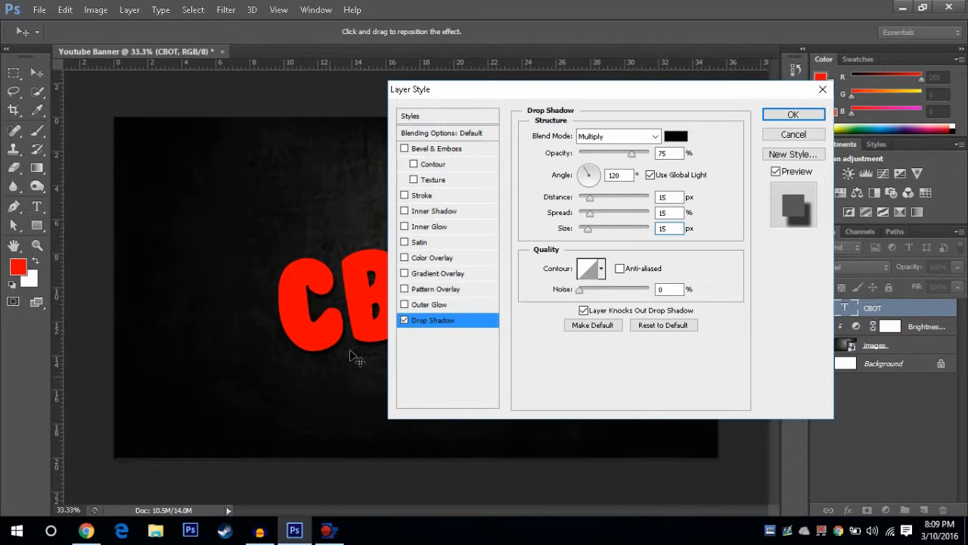
{"action": "left_click", "coordinate": [793, 114]}
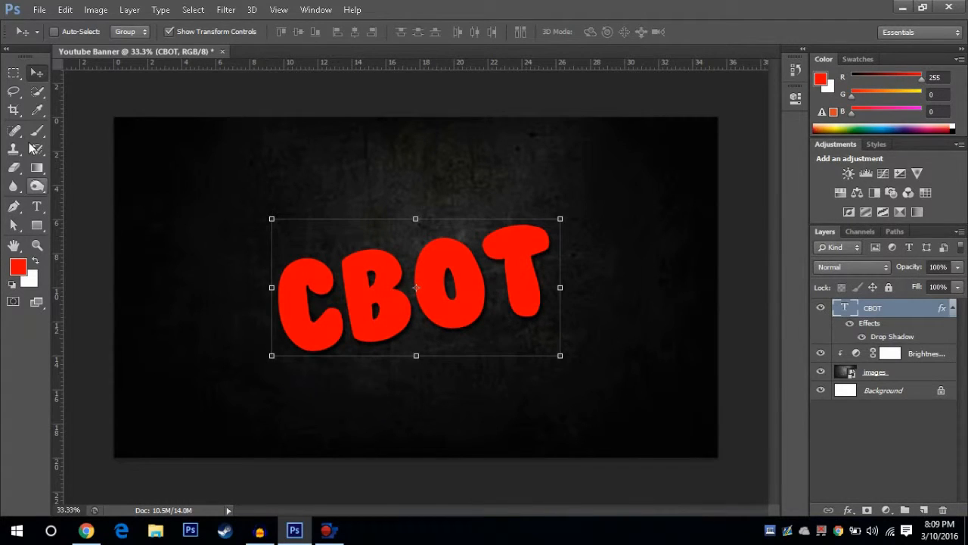
Step: Draw a rectangle shape about 2690 x 729 px across the canvas over the text with the Rectangle Tool
{"action": "left_click", "coordinate": [36, 227]}
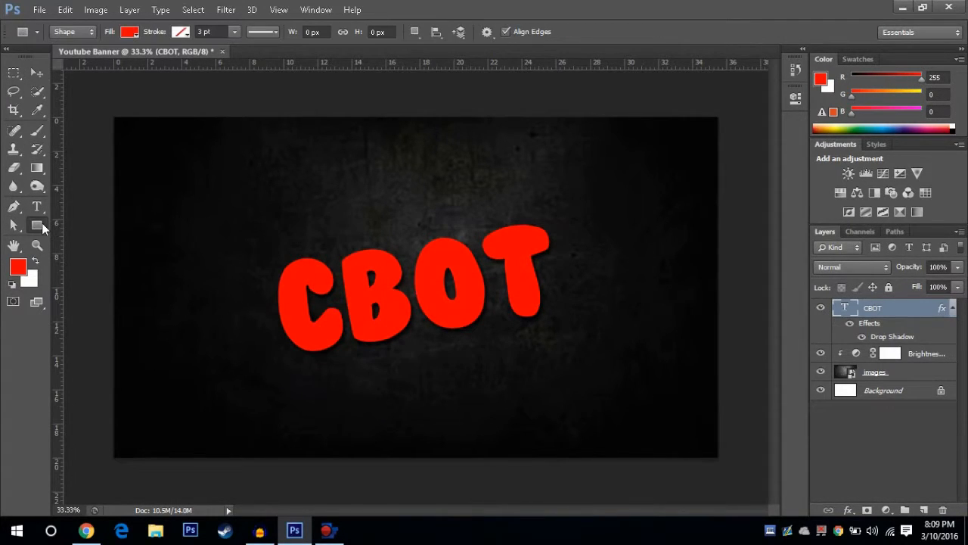
{"action": "right_click", "coordinate": [42, 222]}
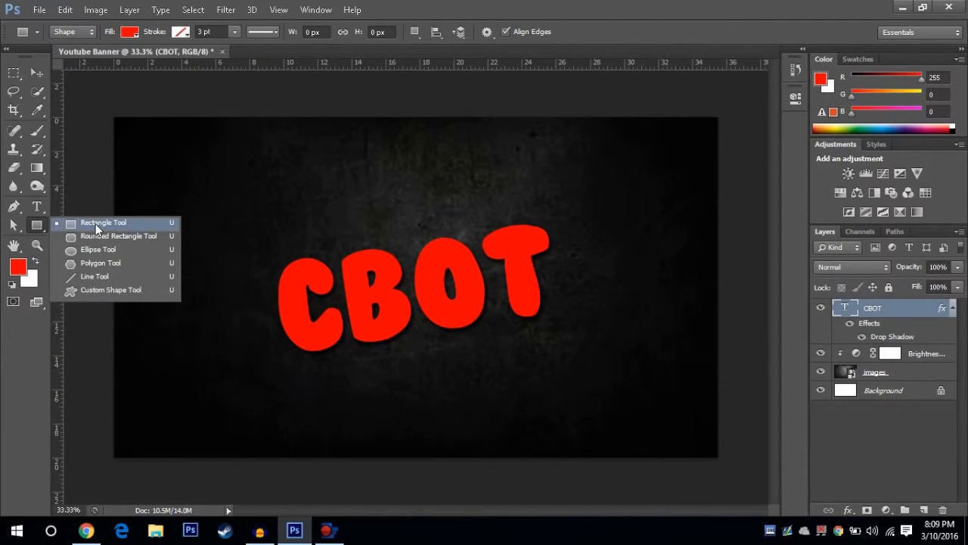
{"action": "left_click", "coordinate": [95, 223]}
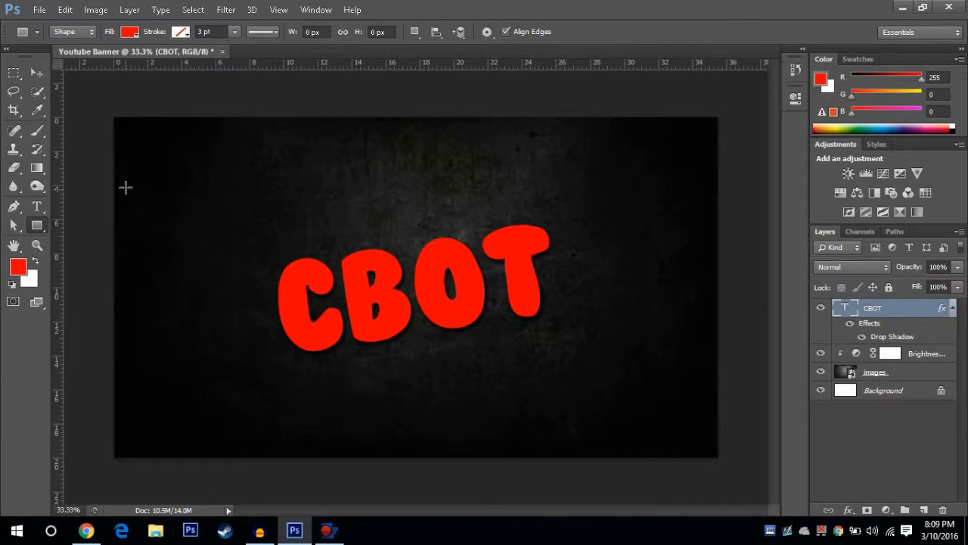
{"action": "left_click_drag", "start_coordinate": [120, 167], "coordinate": [755, 338]}
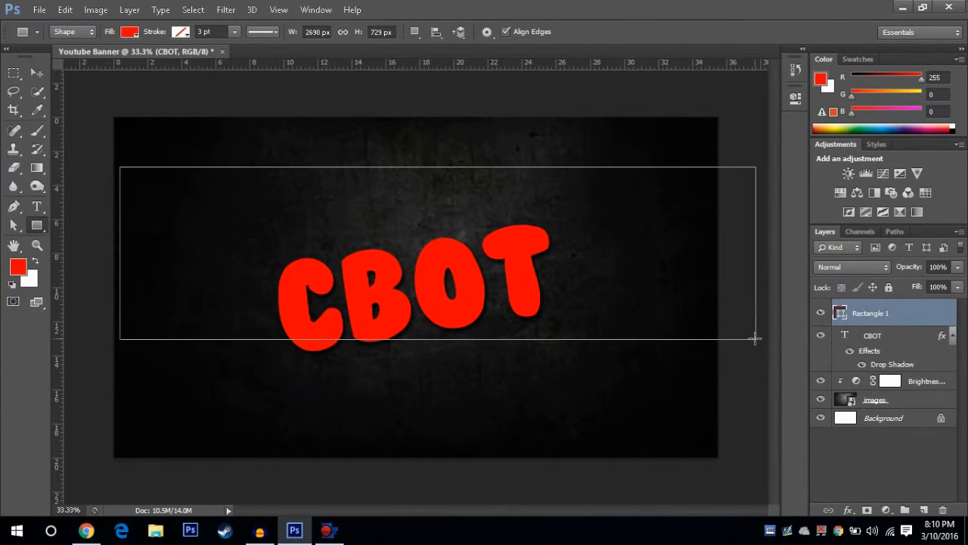
{"action": "left_click", "coordinate": [829, 90]}
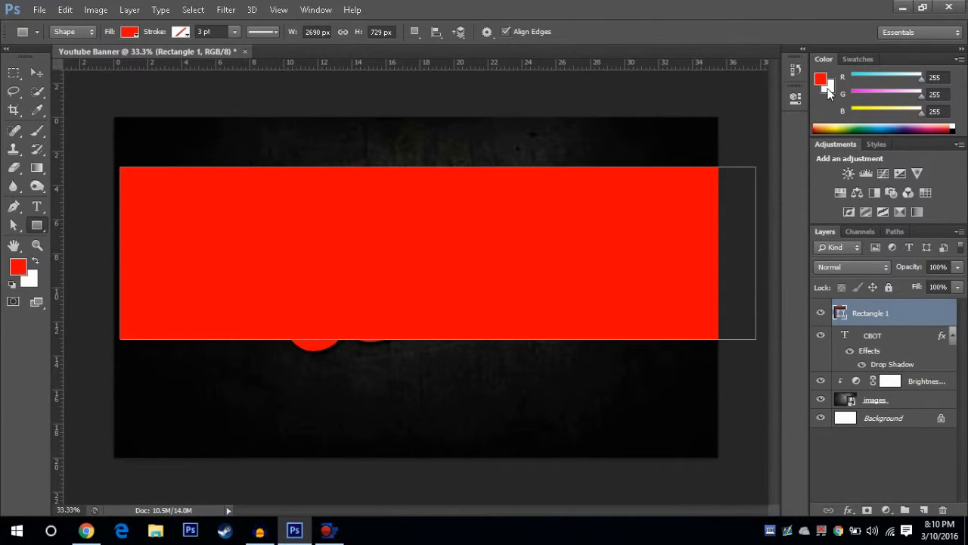
{"action": "left_click", "coordinate": [830, 90]}
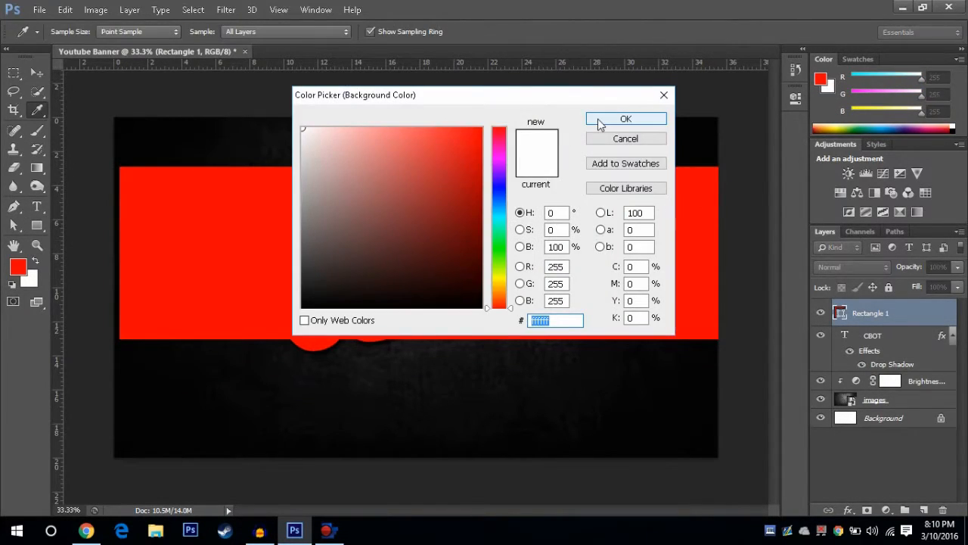
{"action": "left_click", "coordinate": [625, 121]}
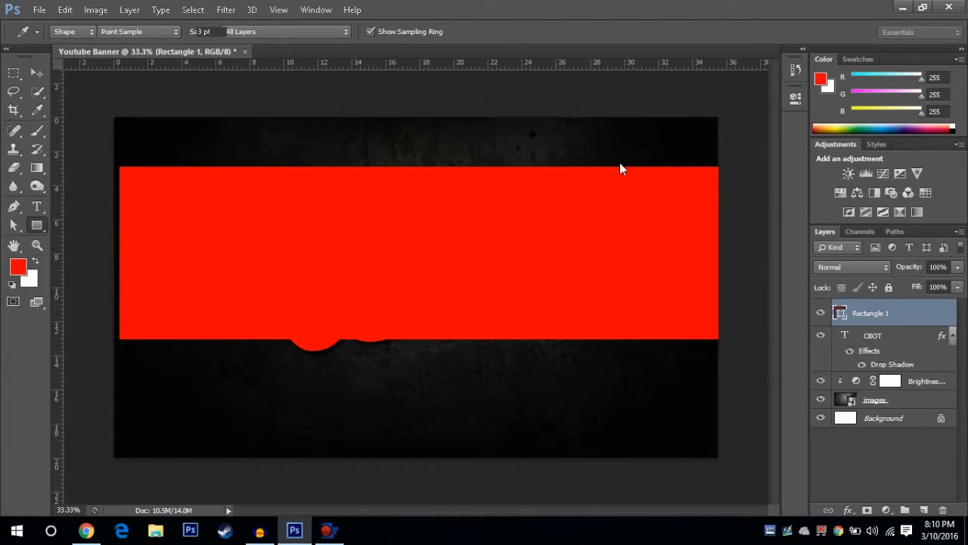
Step: Change the rectangle's fill colour to ffffff and place its layer directly beneath the CBOT text layer
{"action": "double_click", "coordinate": [840, 313]}
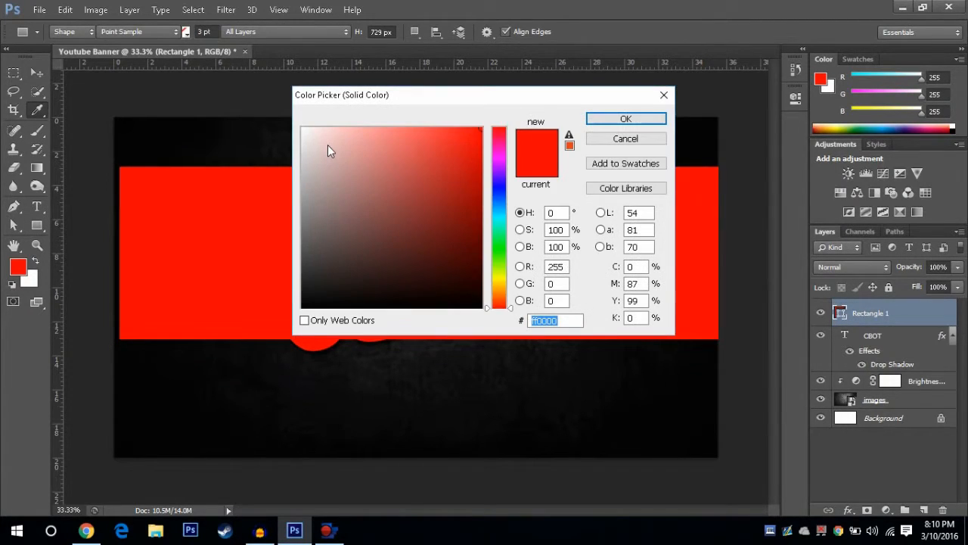
{"action": "left_click", "coordinate": [329, 134]}
{"action": "left_click", "coordinate": [303, 124]}
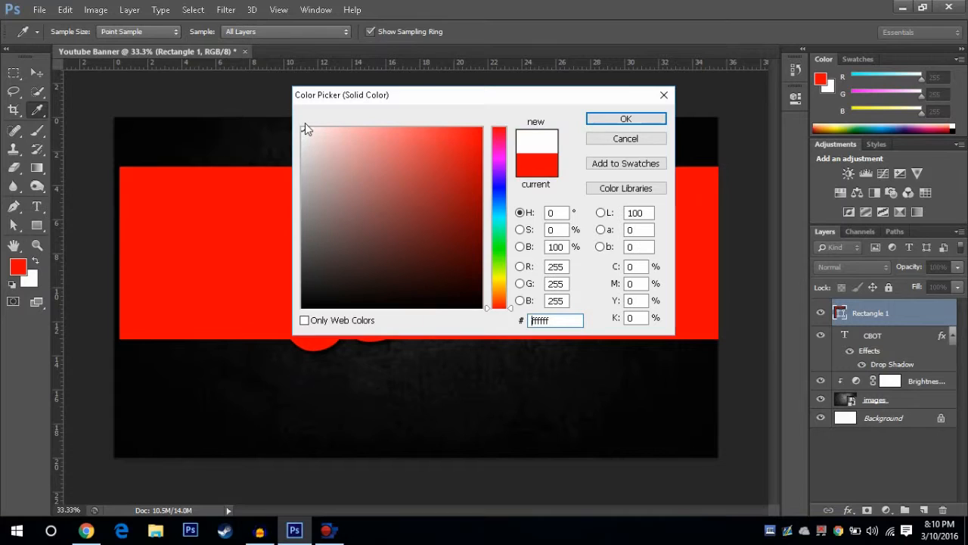
{"action": "left_click", "coordinate": [626, 119]}
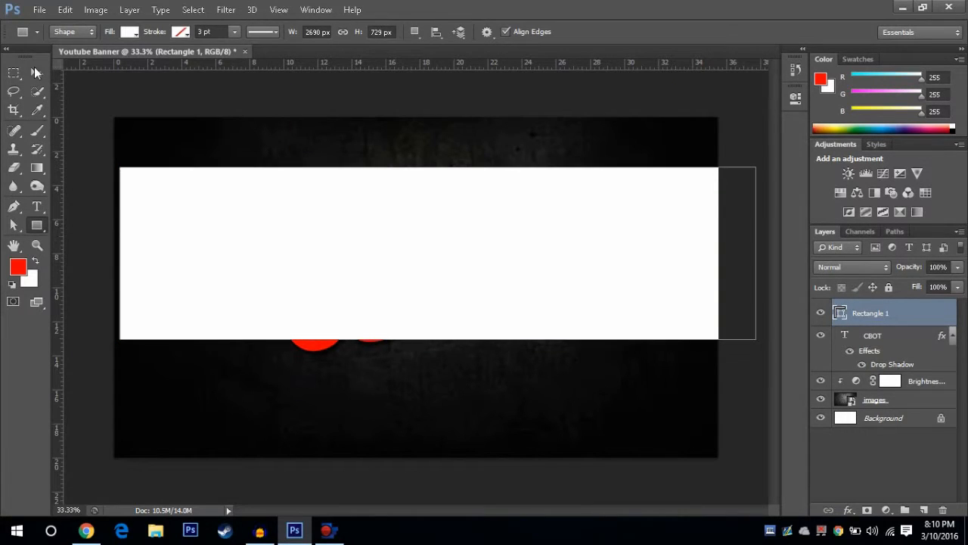
{"action": "left_click", "coordinate": [34, 70]}
{"action": "left_click_drag", "start_coordinate": [896, 312], "coordinate": [886, 366]}
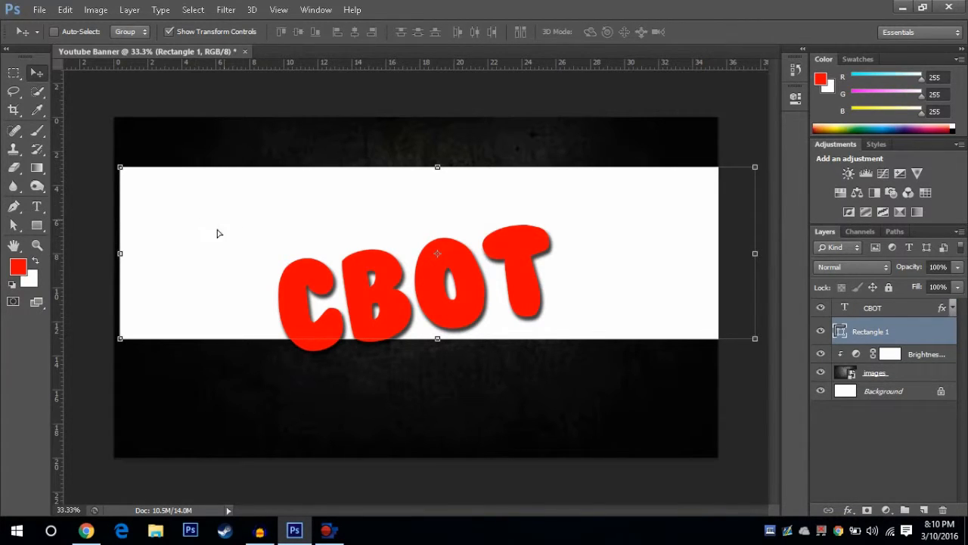
Step: Centre the white rectangle horizontally behind the CBOT title, rotate it to about -7.34°, and apply the transform
{"action": "left_click_drag", "start_coordinate": [219, 232], "coordinate": [213, 250]}
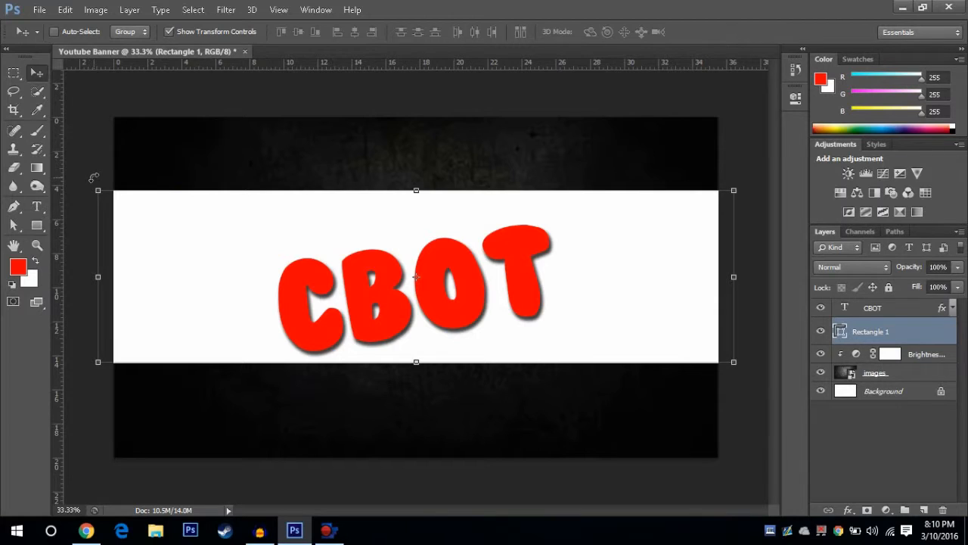
{"action": "left_click_drag", "start_coordinate": [89, 180], "coordinate": [71, 217]}
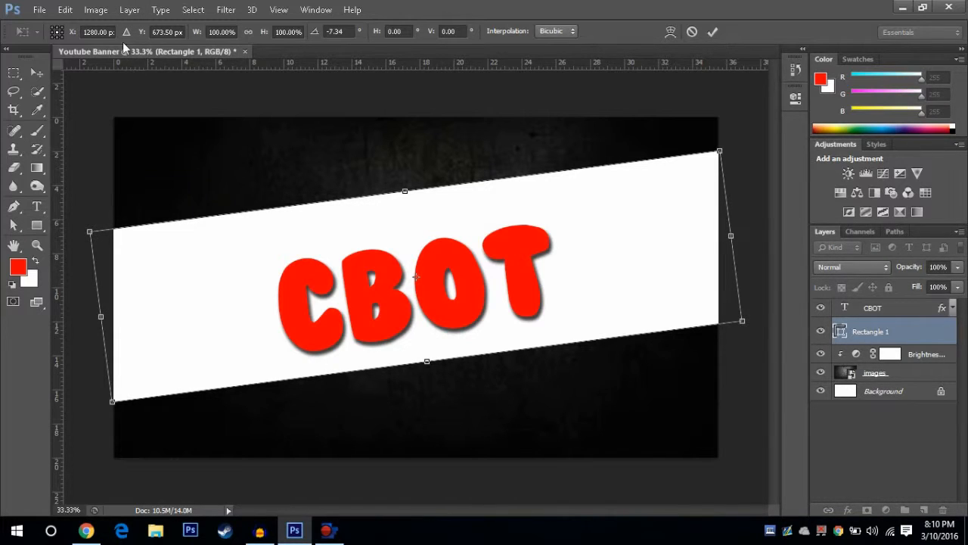
{"action": "left_click", "coordinate": [127, 10]}
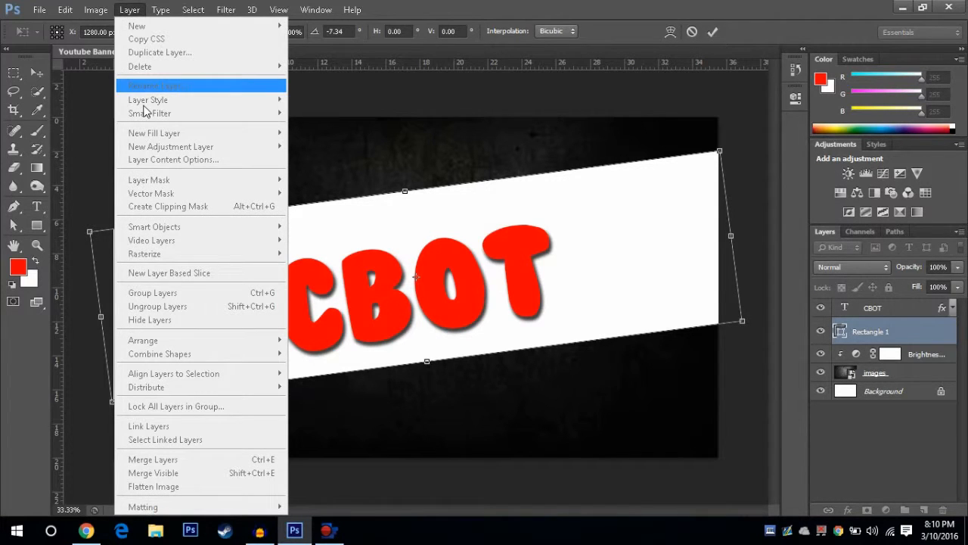
{"action": "left_click", "coordinate": [508, 127]}
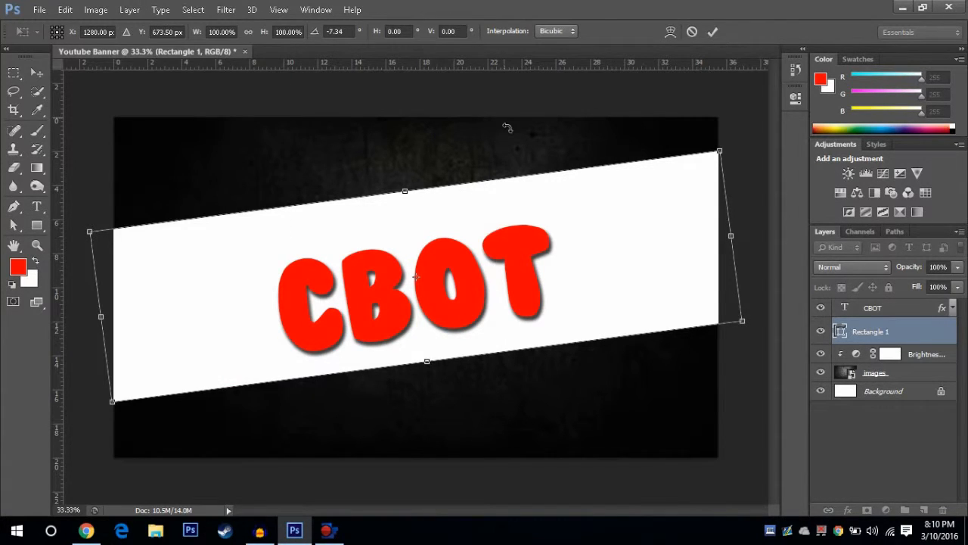
{"action": "left_click", "coordinate": [713, 31]}
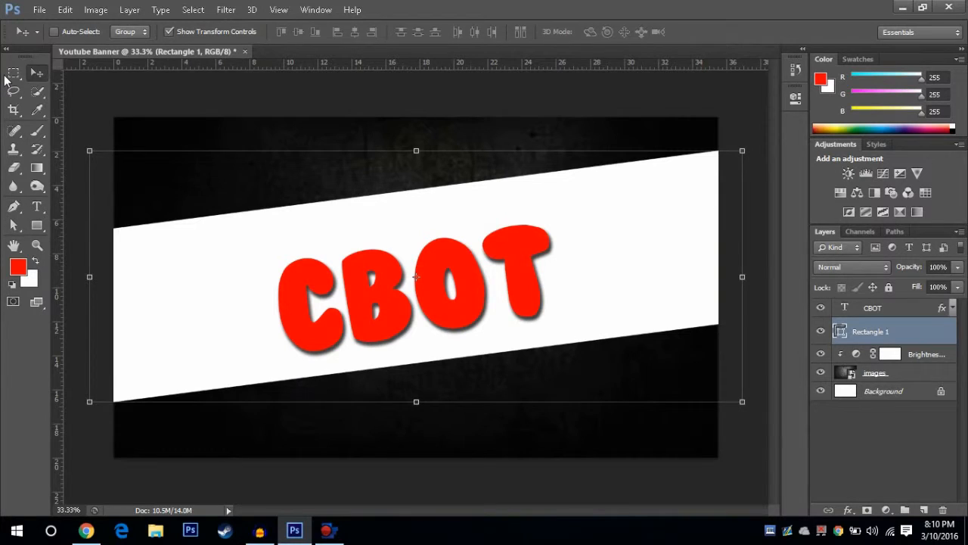
Step: Align the Rectangle 1 layer to the vertical and horizontal centres of the whole canvas, then clear the selection
{"action": "key", "text": "ctrl+a"}
{"action": "left_click", "coordinate": [119, 10]}
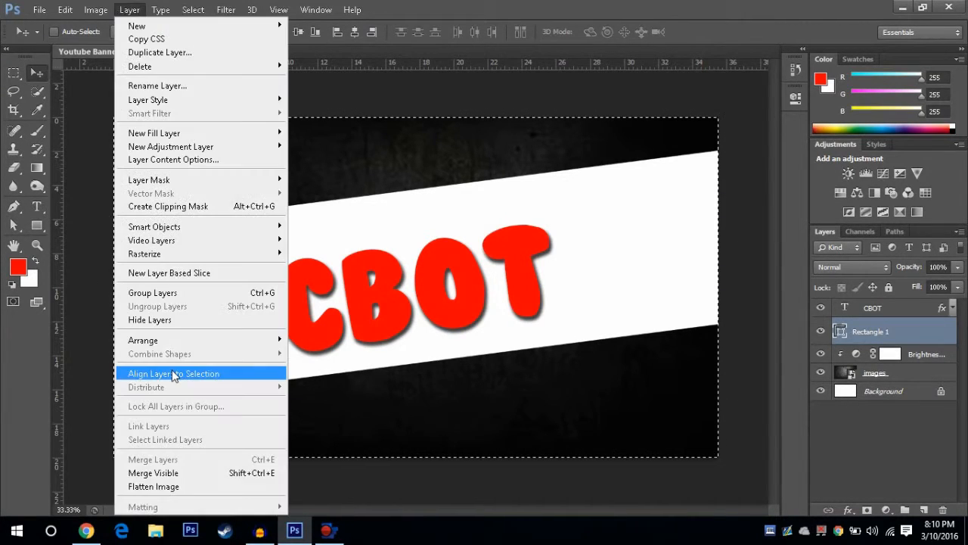
{"action": "mouse_move", "coordinate": [177, 378]}
{"action": "left_click", "coordinate": [363, 387]}
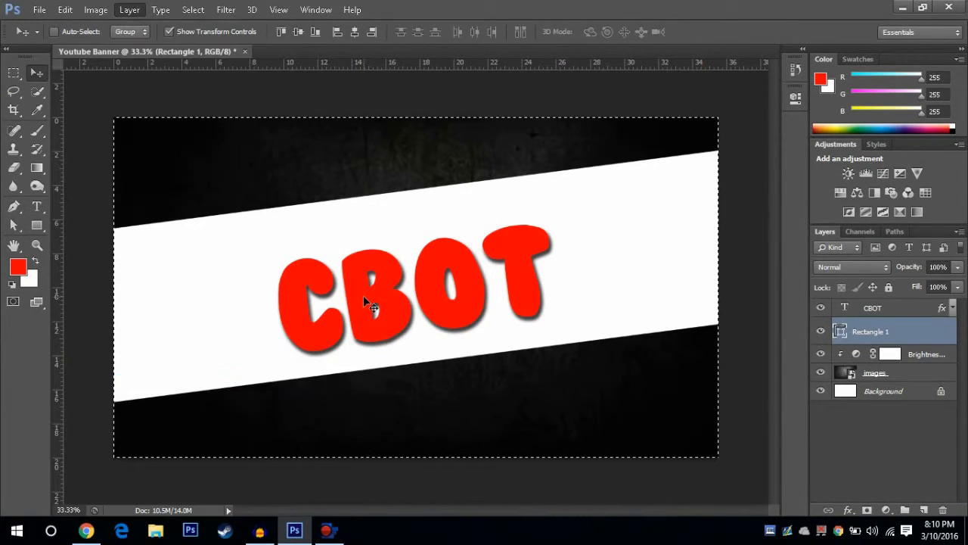
{"action": "left_click", "coordinate": [129, 9]}
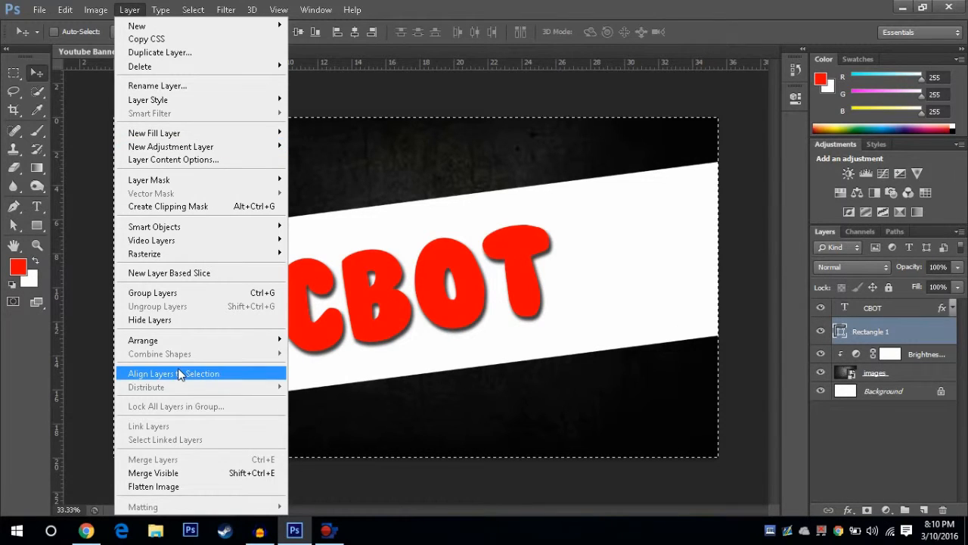
{"action": "mouse_move", "coordinate": [278, 363]}
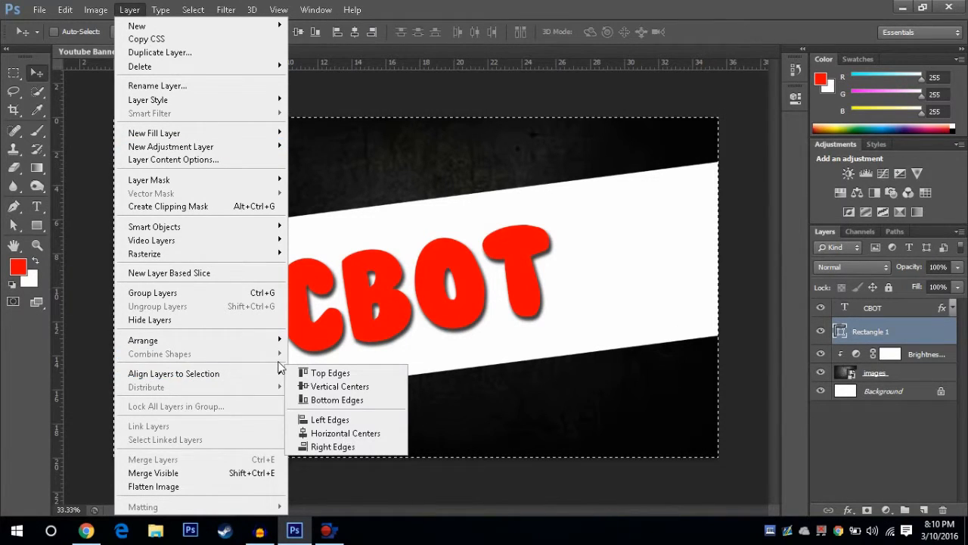
{"action": "left_click", "coordinate": [344, 433]}
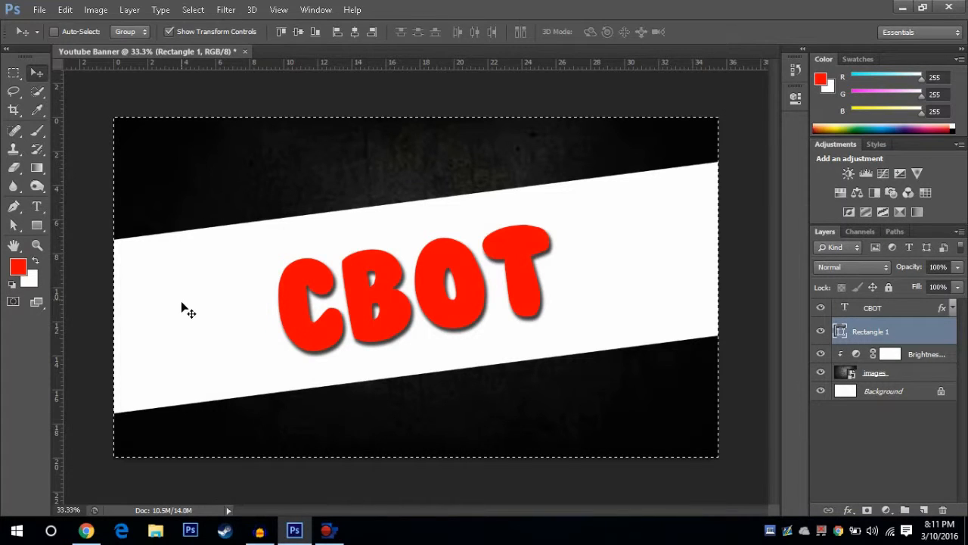
{"action": "key", "text": "ctrl+d"}
{"action": "key", "text": "ctrl+t"}
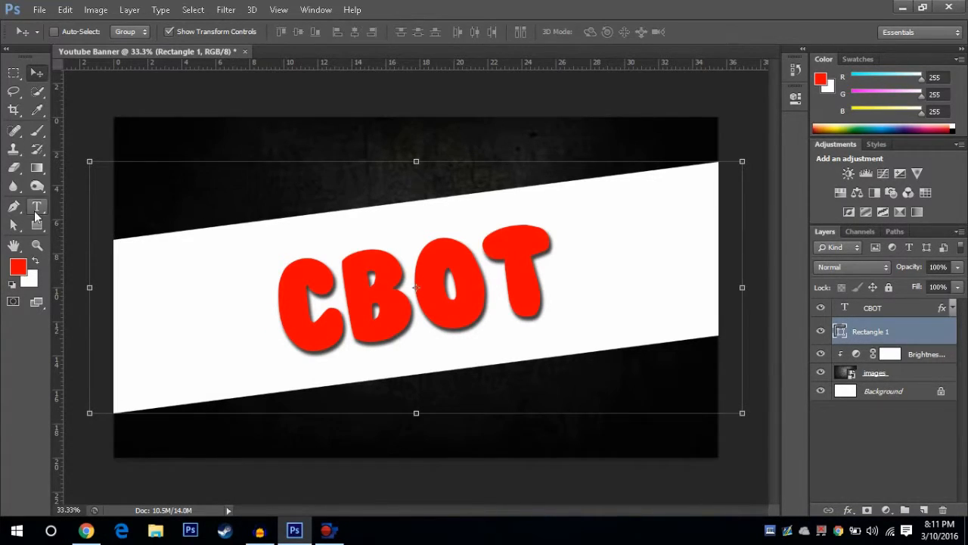
{"action": "key", "text": "Return"}
Step: Place the Subscribe Icon image from the Images folder in the Documents library into the banner
{"action": "key", "text": "t"}
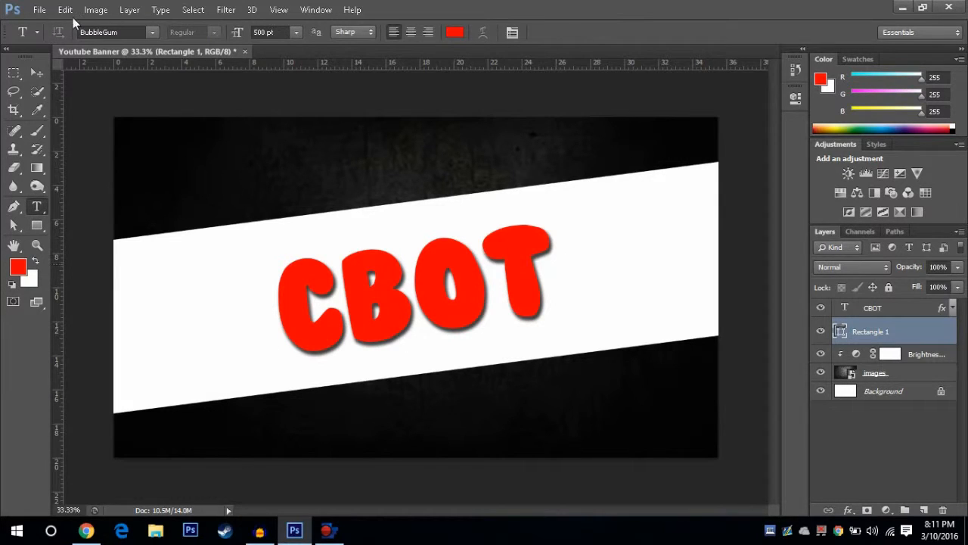
{"action": "left_click", "coordinate": [38, 10]}
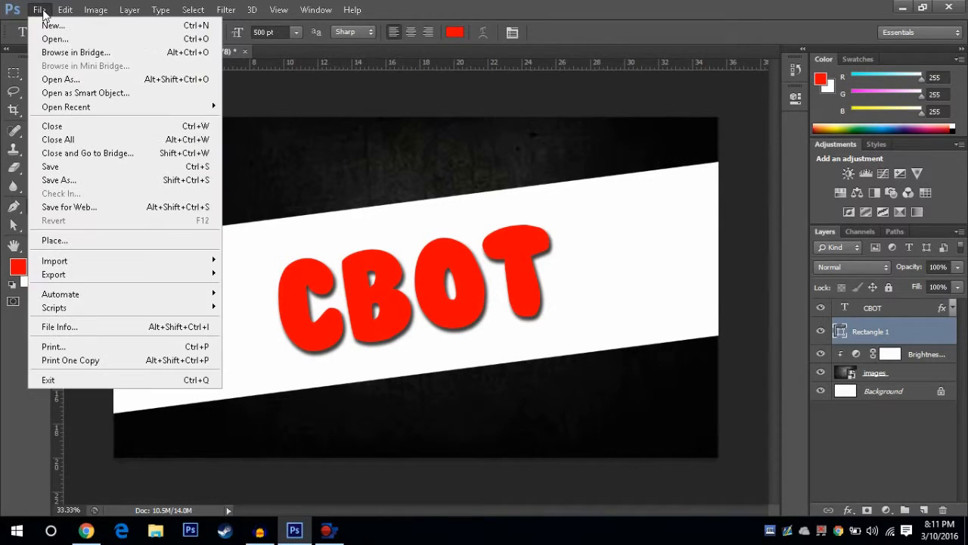
{"action": "left_click", "coordinate": [88, 241]}
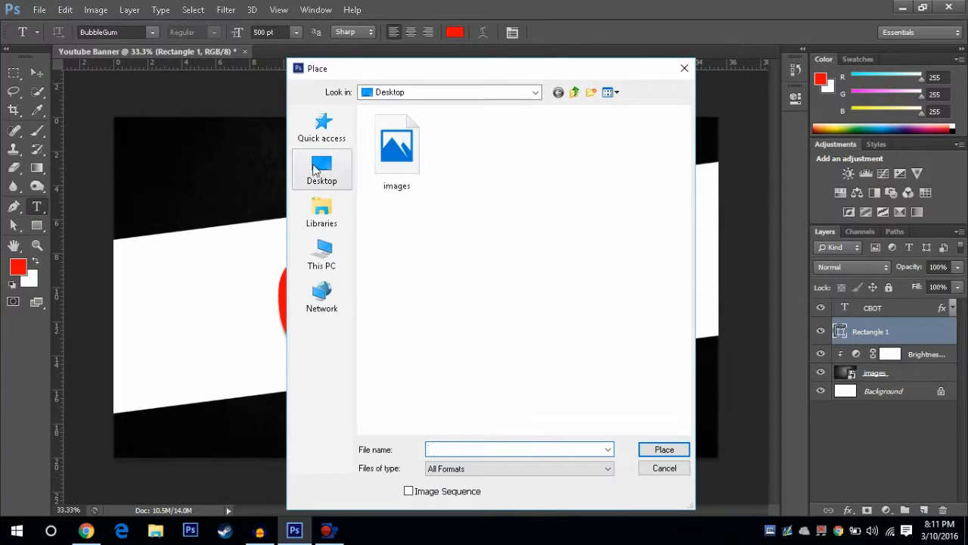
{"action": "left_click", "coordinate": [344, 173]}
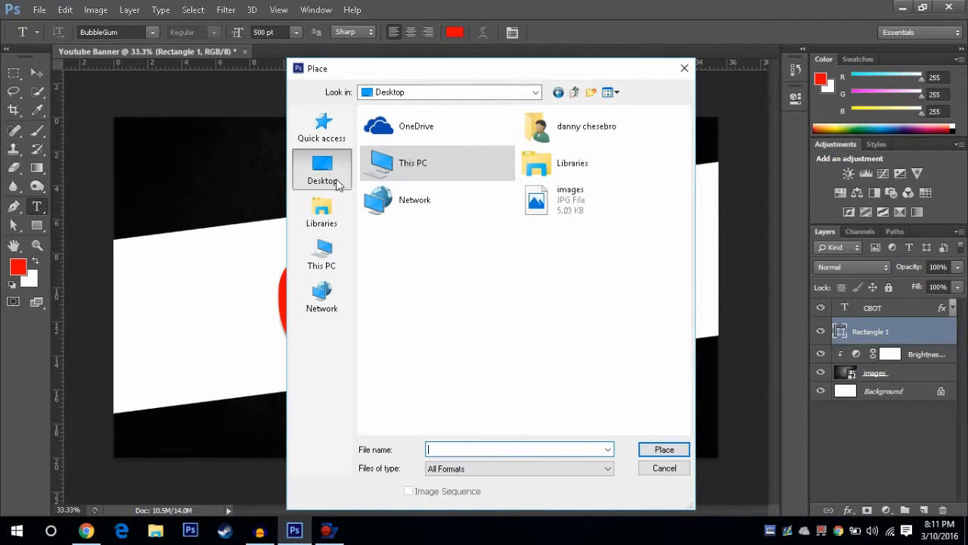
{"action": "left_click", "coordinate": [321, 212]}
{"action": "double_click", "coordinate": [564, 127]}
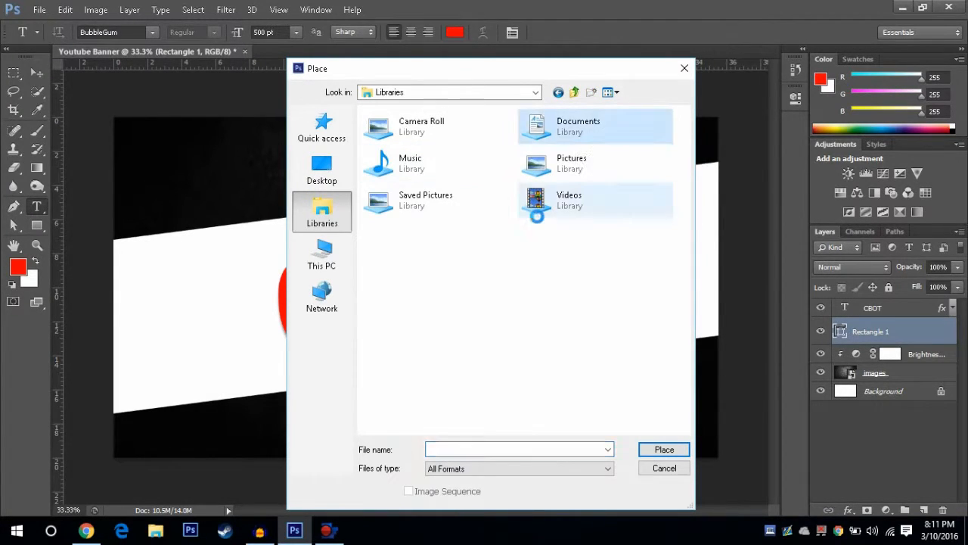
{"action": "left_click", "coordinate": [412, 145]}
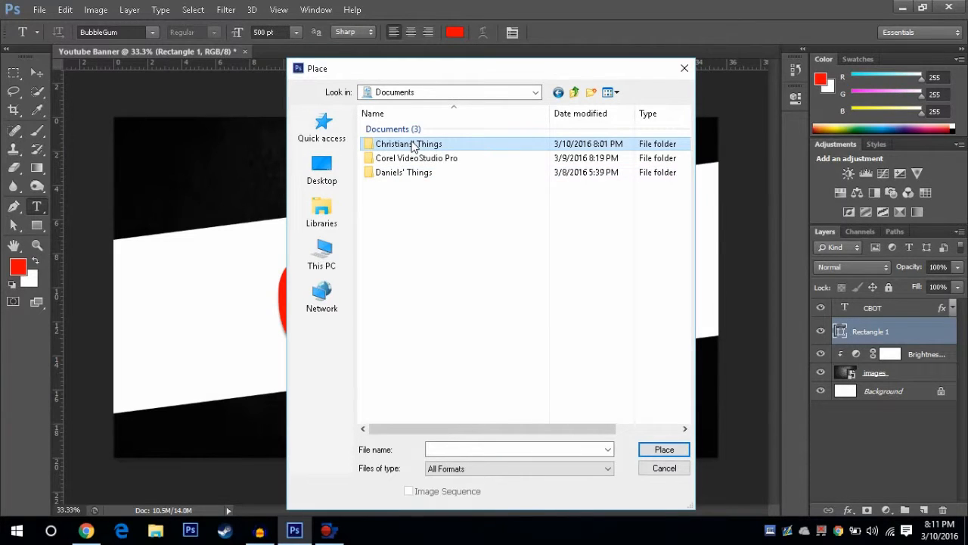
{"action": "double_click", "coordinate": [412, 145]}
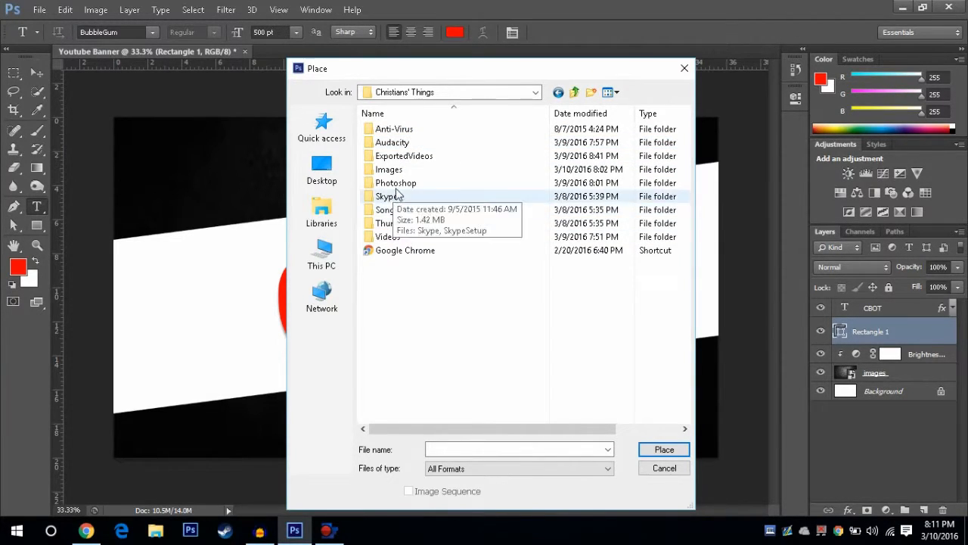
{"action": "double_click", "coordinate": [393, 171]}
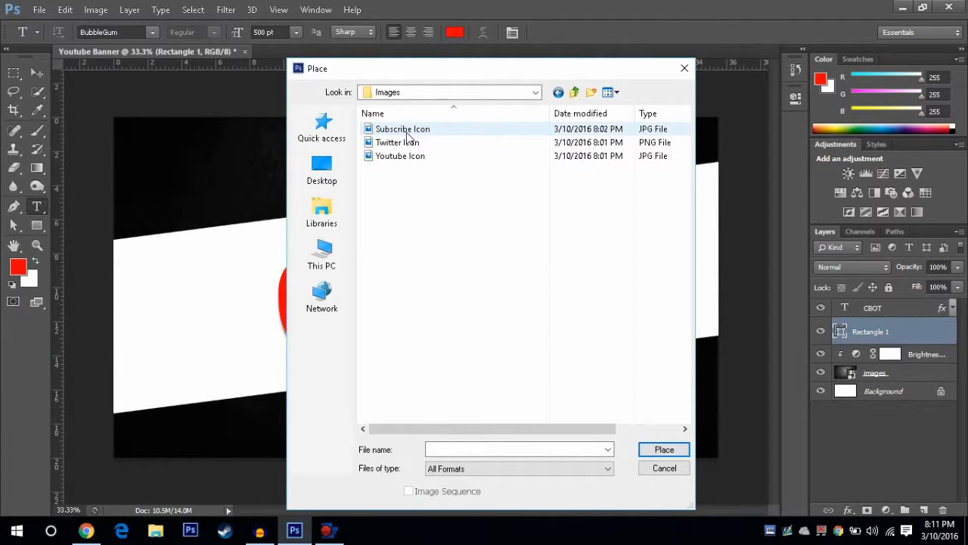
{"action": "double_click", "coordinate": [407, 130]}
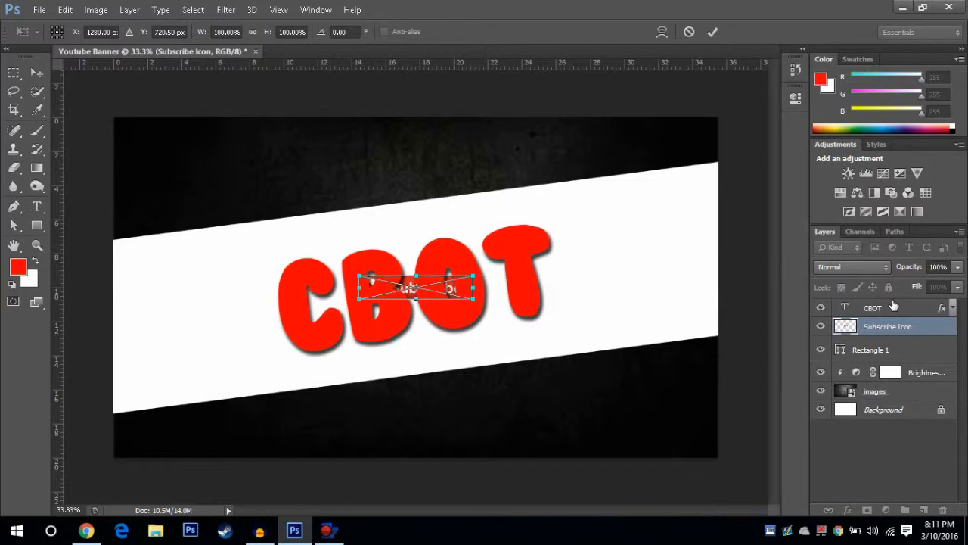
{"action": "key", "text": "t"}
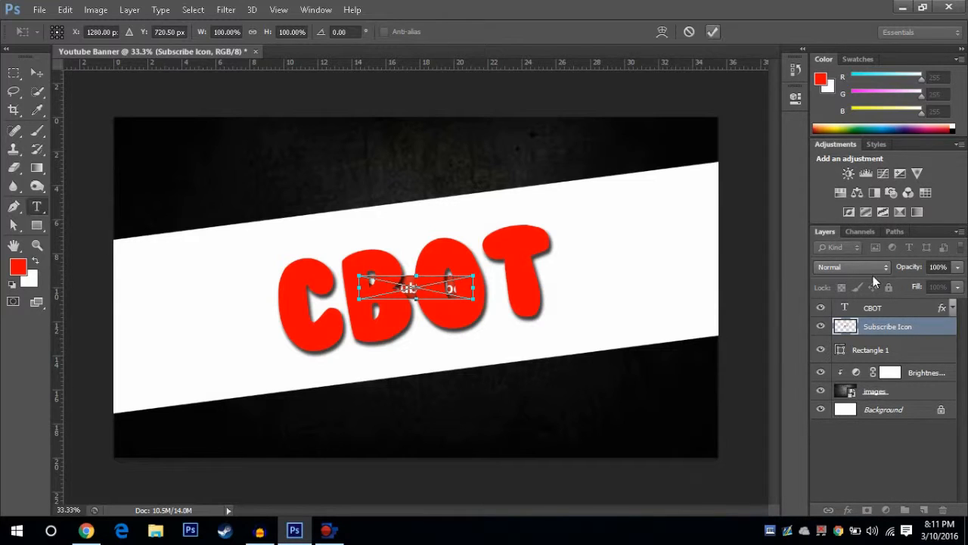
{"action": "key", "text": "Return"}
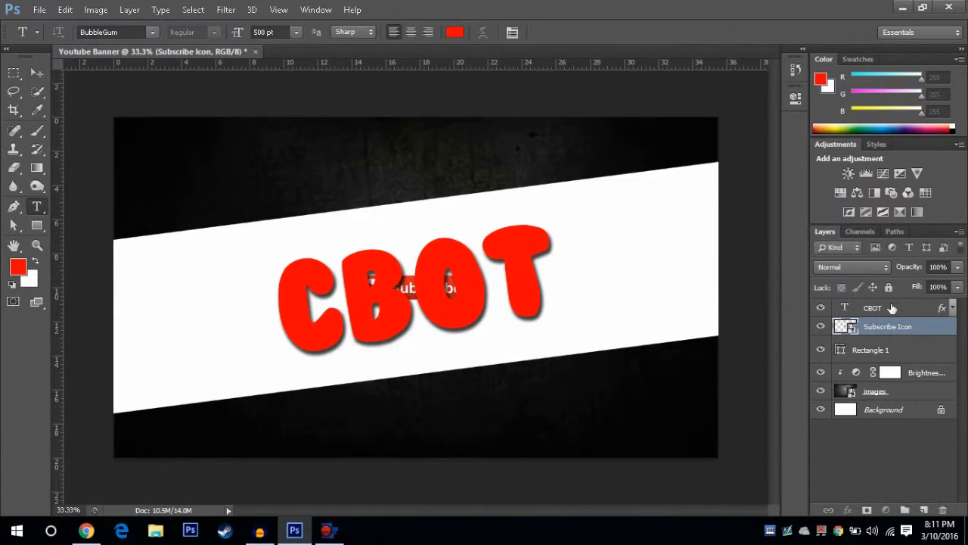
Step: Bring the Subscribe Icon layer above the CBOT layer and move the icon just below the title
{"action": "key", "text": "ctrl+bracketright"}
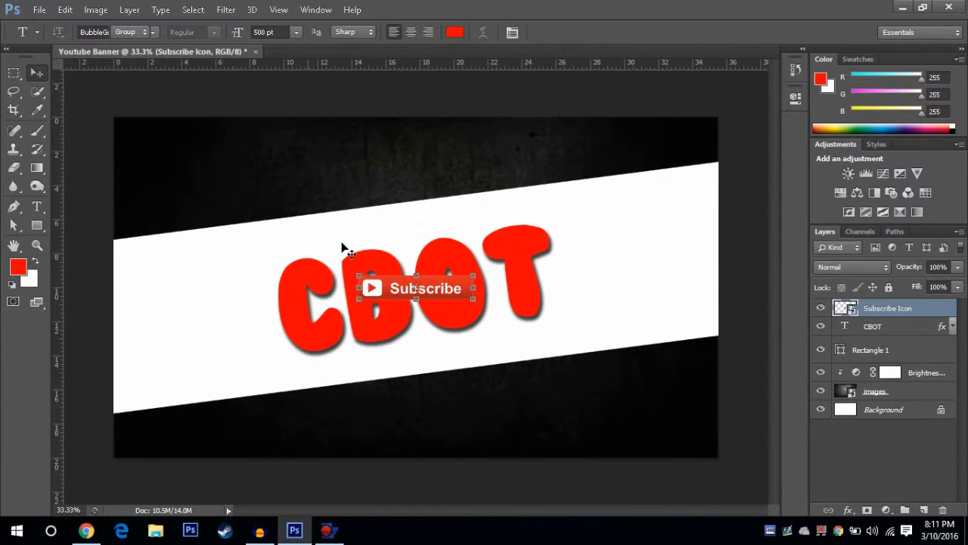
{"action": "key", "text": "v"}
{"action": "left_click", "coordinate": [404, 312]}
{"action": "left_click_drag", "start_coordinate": [404, 312], "coordinate": [415, 366]}
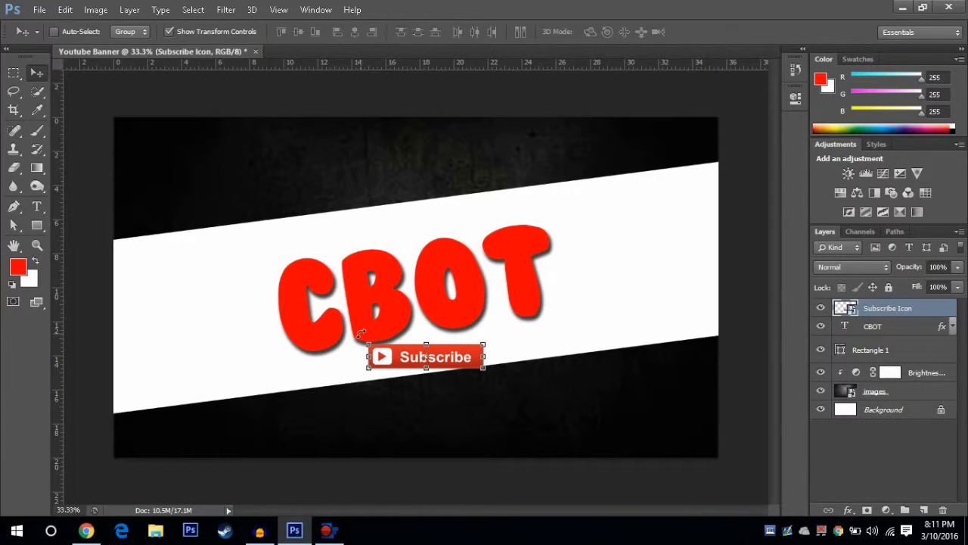
Step: Rotate the Subscribe icon to about -8.16° to follow the tilted white band and apply the transform
{"action": "left_click_drag", "start_coordinate": [357, 338], "coordinate": [347, 341]}
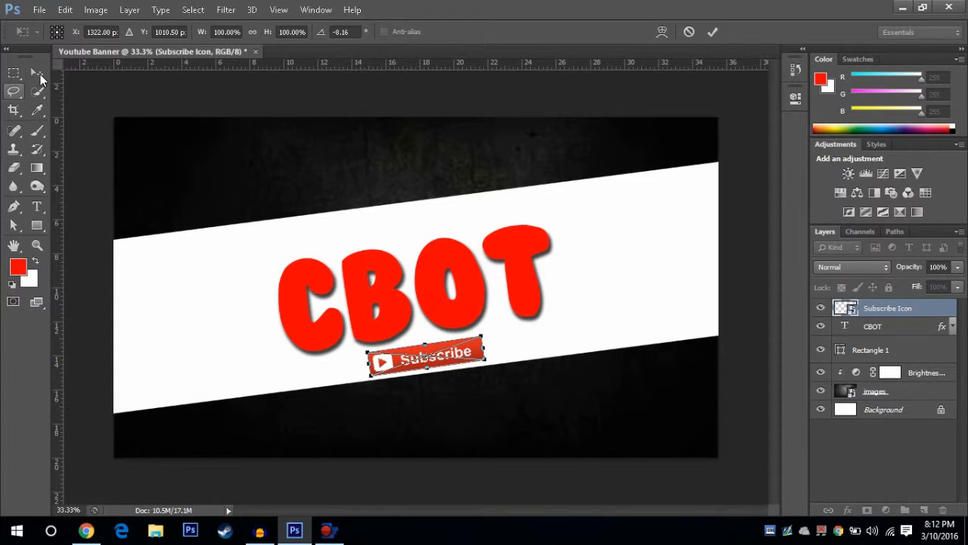
{"action": "left_click", "coordinate": [36, 72]}
{"action": "left_click", "coordinate": [433, 208]}
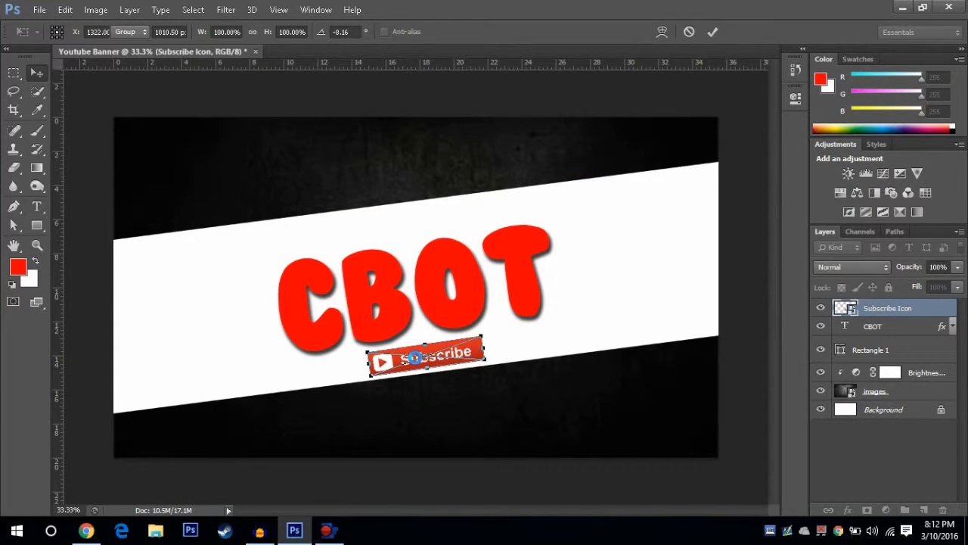
{"action": "left_click_drag", "start_coordinate": [417, 357], "coordinate": [419, 358]}
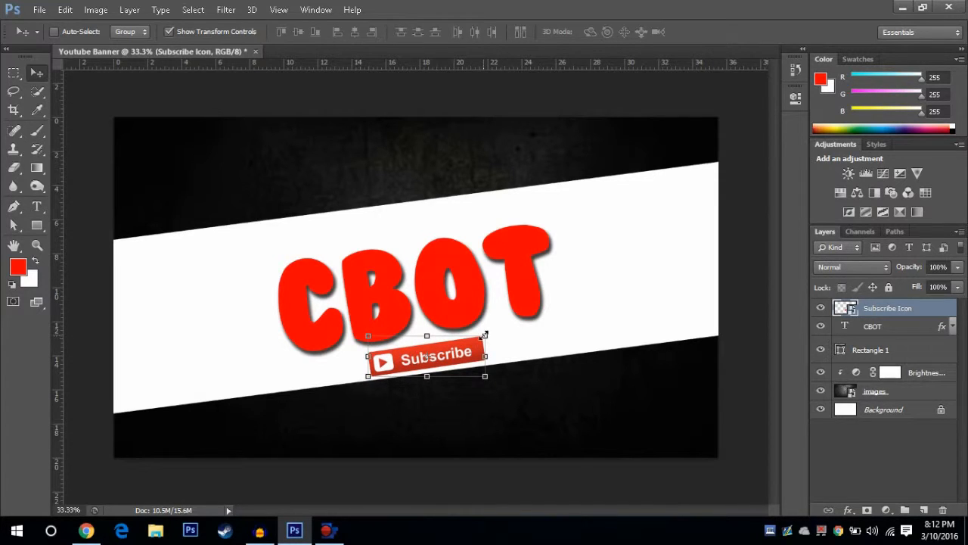
Step: Scale the Subscribe icon to about 61% beneath the title, apply the transform, and hide the transform controls
{"action": "left_click_drag", "start_coordinate": [484, 333], "coordinate": [450, 352]}
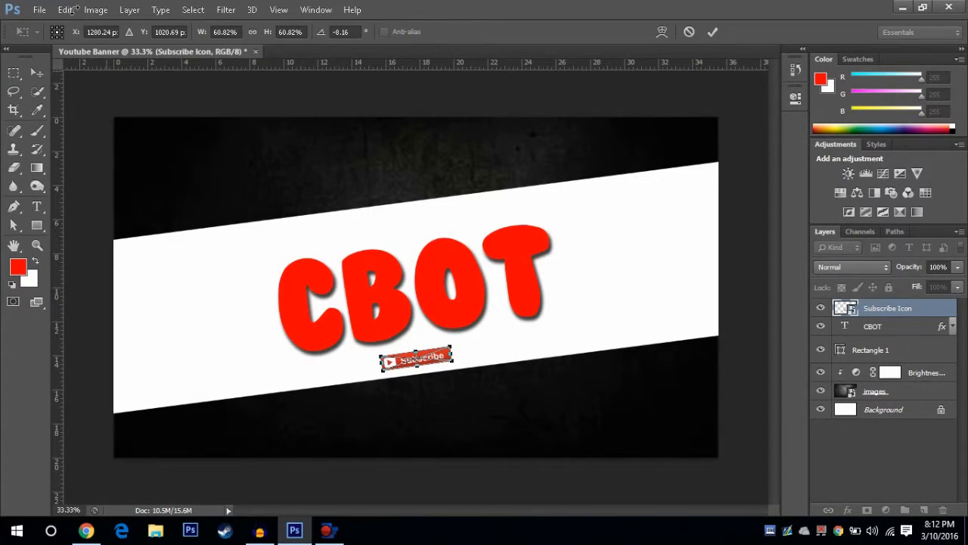
{"action": "left_click", "coordinate": [36, 73]}
{"action": "left_click", "coordinate": [443, 212]}
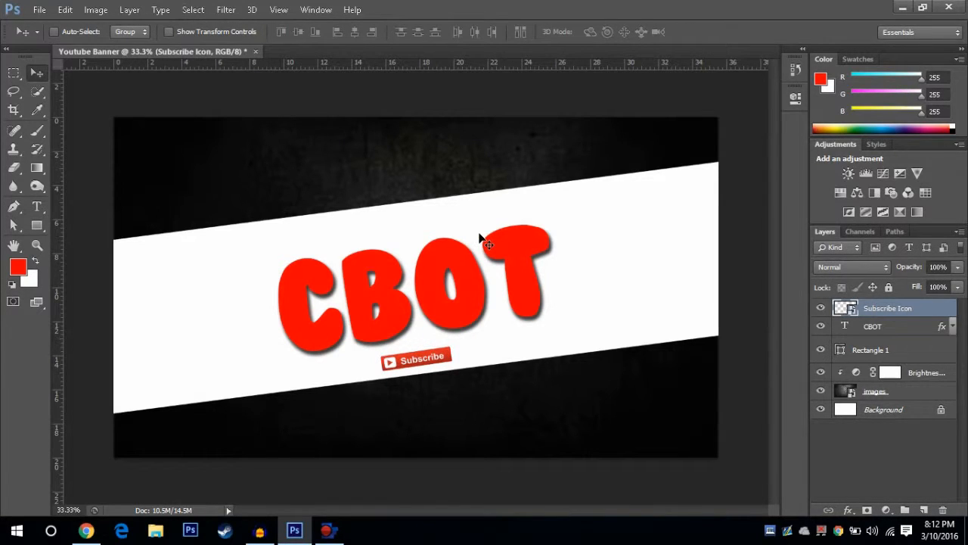
Step: Place the Twitter Icon image from the Images folder into the banner
{"action": "left_click", "coordinate": [41, 11]}
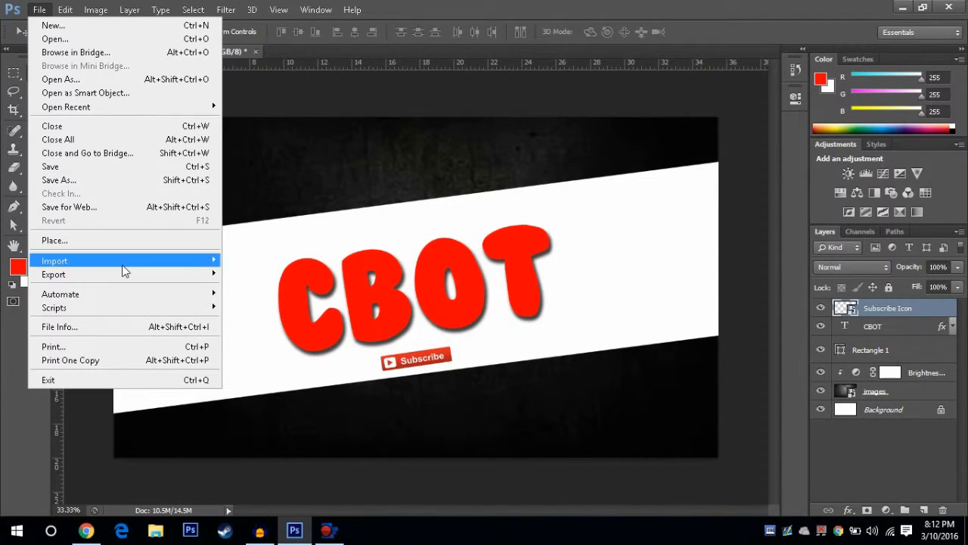
{"action": "left_click", "coordinate": [91, 240]}
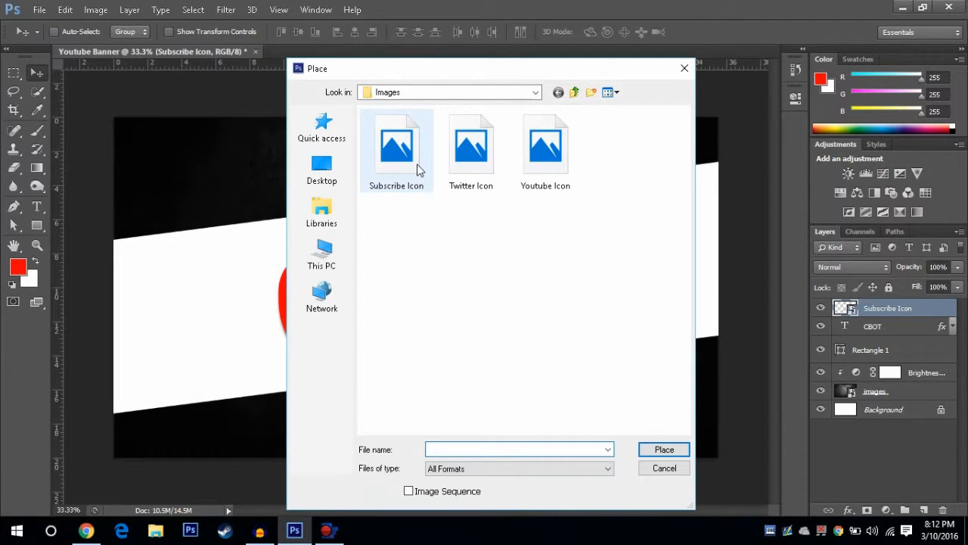
{"action": "left_click", "coordinate": [490, 176]}
{"action": "left_click", "coordinate": [664, 449]}
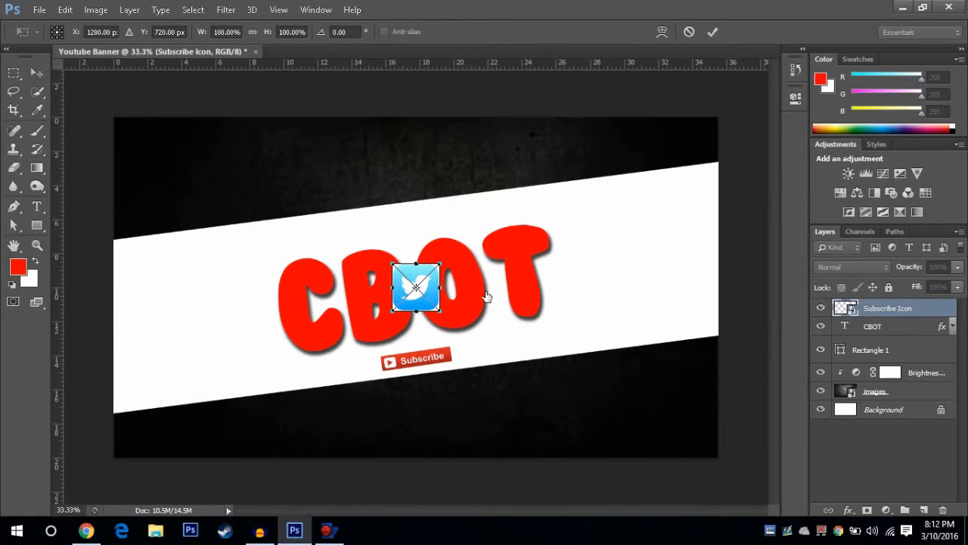
Step: Move the Twitter icon to the right of the CBOT title, scale it to about 54% and rotate it to about 172.28°
{"action": "left_click_drag", "start_coordinate": [415, 286], "coordinate": [591, 251]}
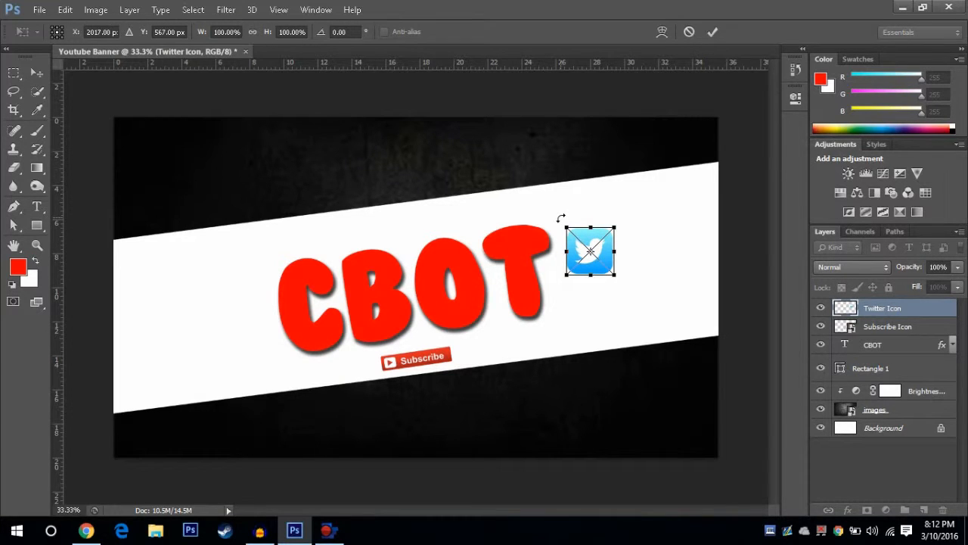
{"action": "left_click_drag", "start_coordinate": [561, 218], "coordinate": [573, 264]}
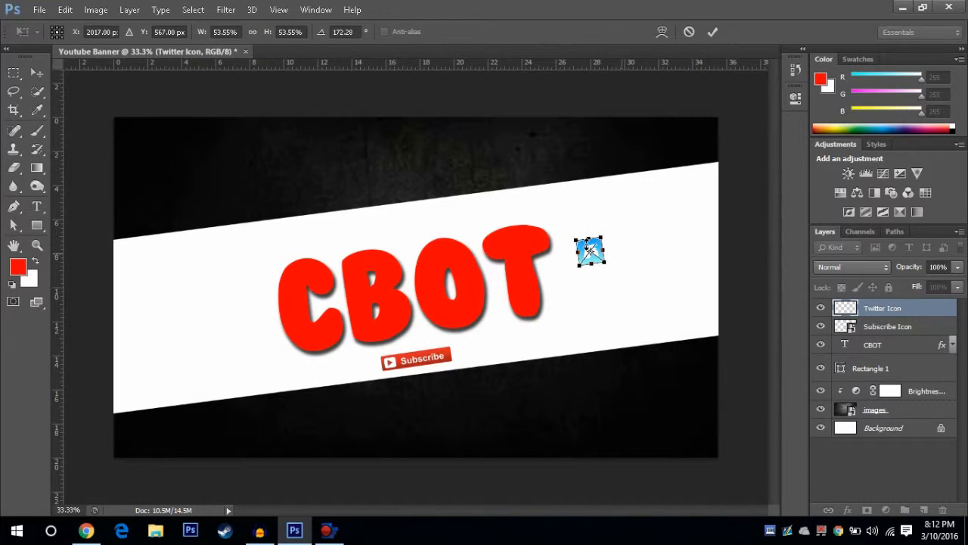
{"action": "left_click", "coordinate": [713, 32]}
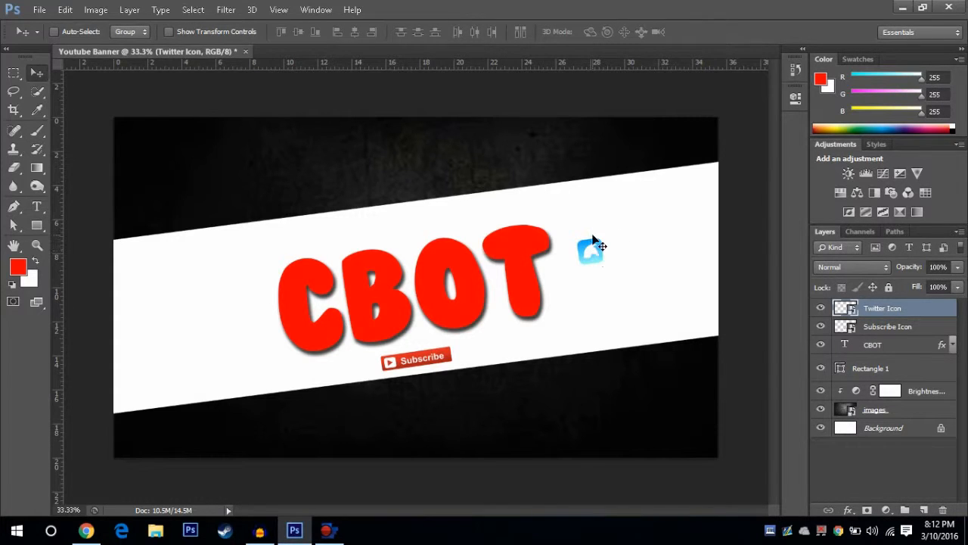
Step: Delete the Twitter icon layer and place the Twitter Icon image from the Images folder again
{"action": "key", "text": "Delete"}
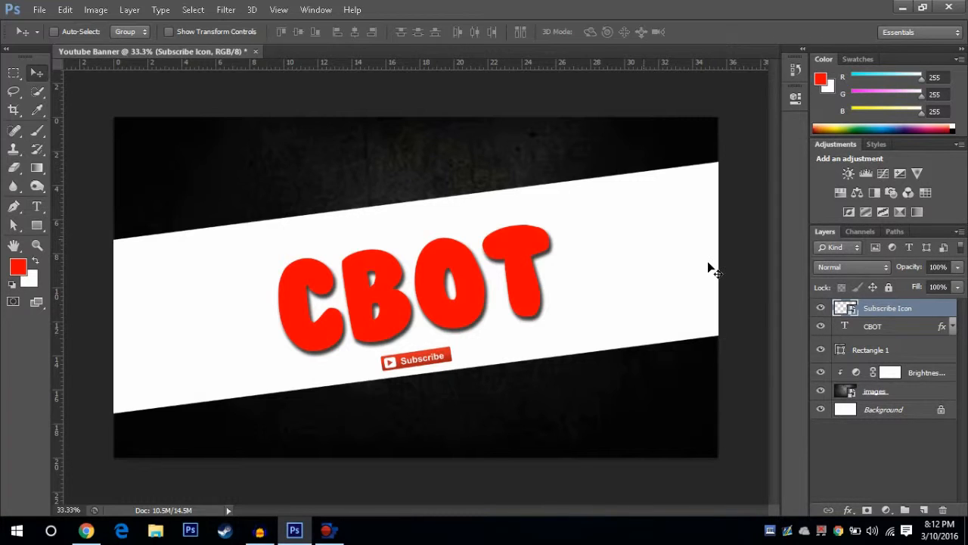
{"action": "left_click", "coordinate": [38, 10]}
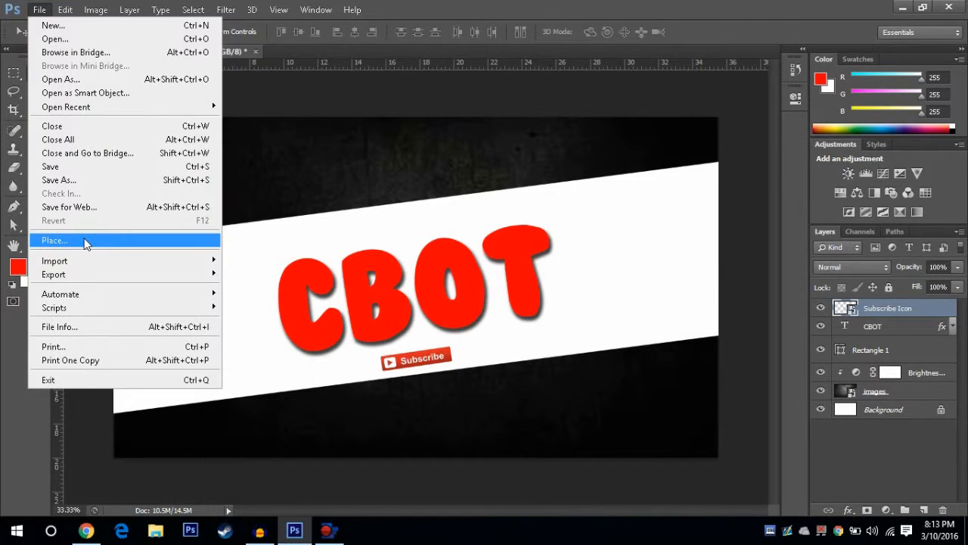
{"action": "left_click", "coordinate": [55, 240]}
{"action": "left_click", "coordinate": [470, 149]}
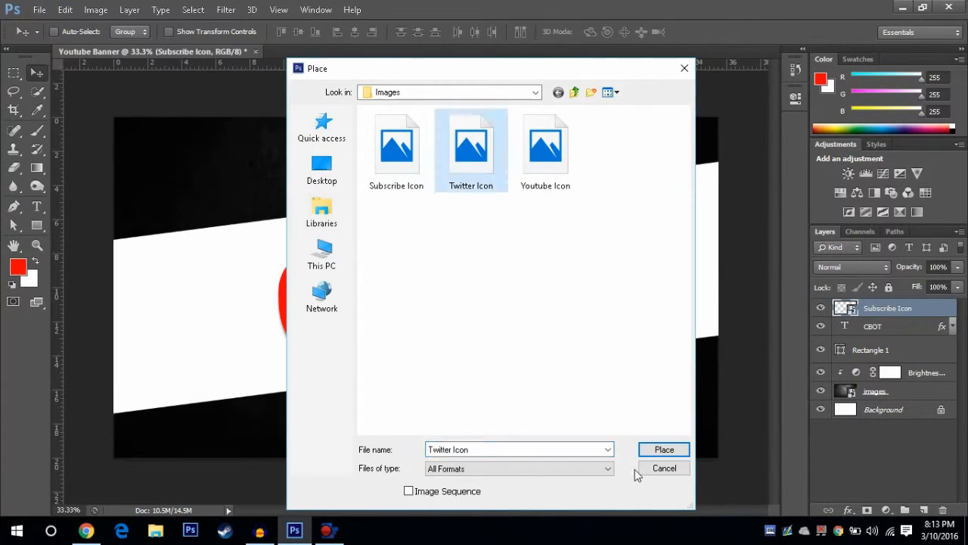
{"action": "left_click", "coordinate": [663, 450]}
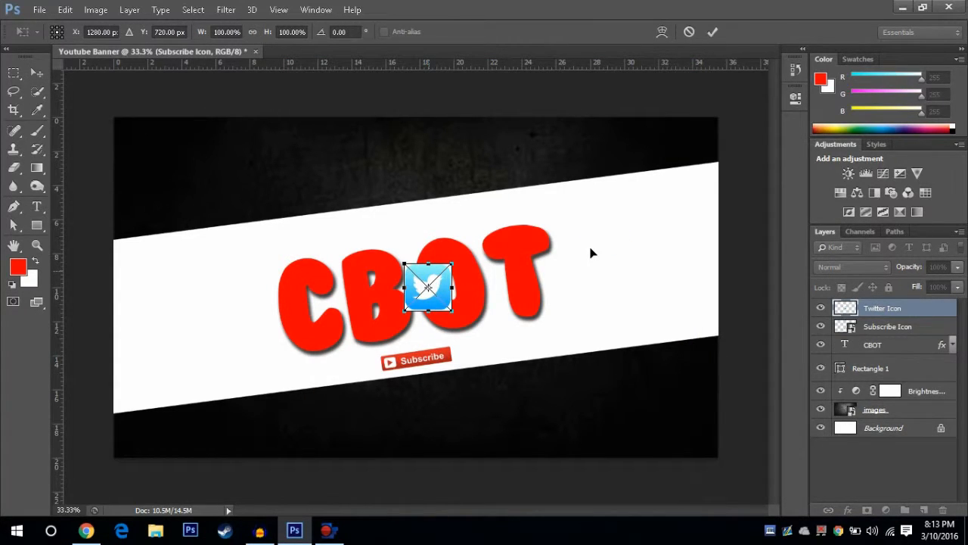
Step: Move the Twitter icon to the right of the title, rotate it to about -11.77°, scale it to about 75% and commit the placement
{"action": "left_click_drag", "start_coordinate": [432, 277], "coordinate": [605, 252]}
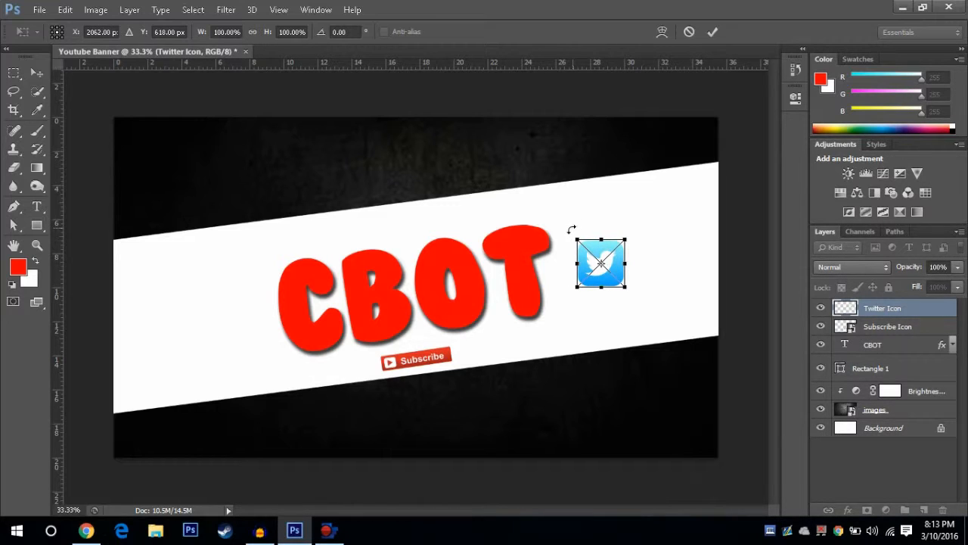
{"action": "left_click_drag", "start_coordinate": [568, 223], "coordinate": [566, 232]}
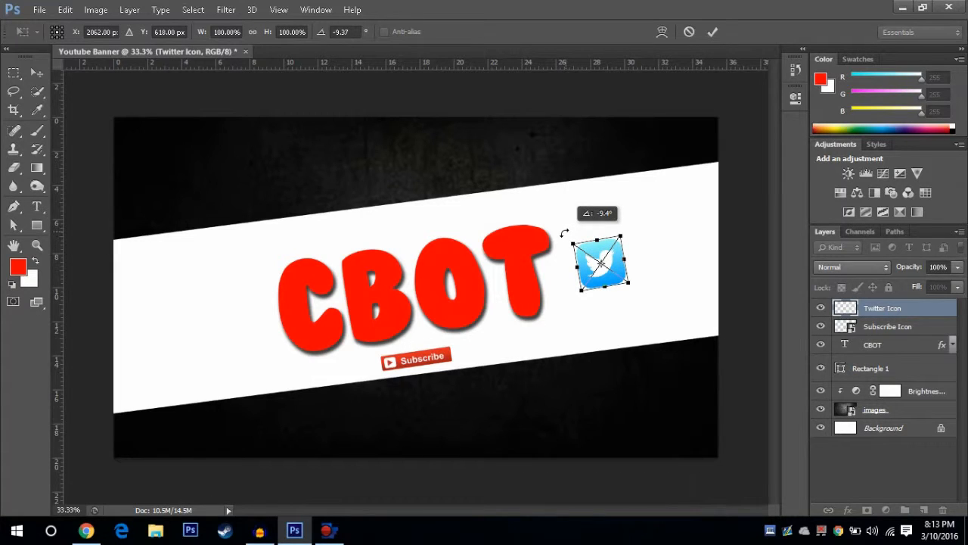
{"action": "left_click", "coordinate": [642, 249]}
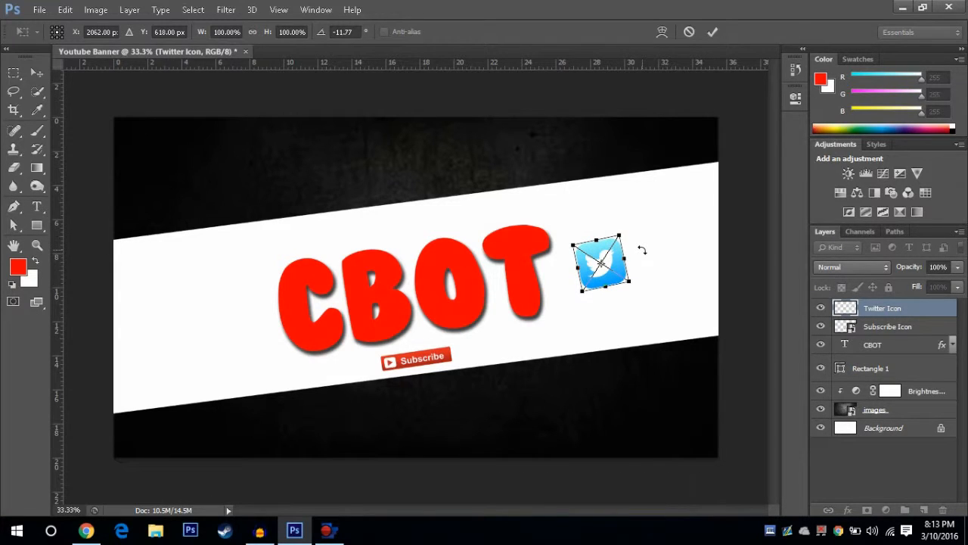
{"action": "left_click_drag", "start_coordinate": [618, 236], "coordinate": [608, 249]}
{"action": "left_click", "coordinate": [39, 74]}
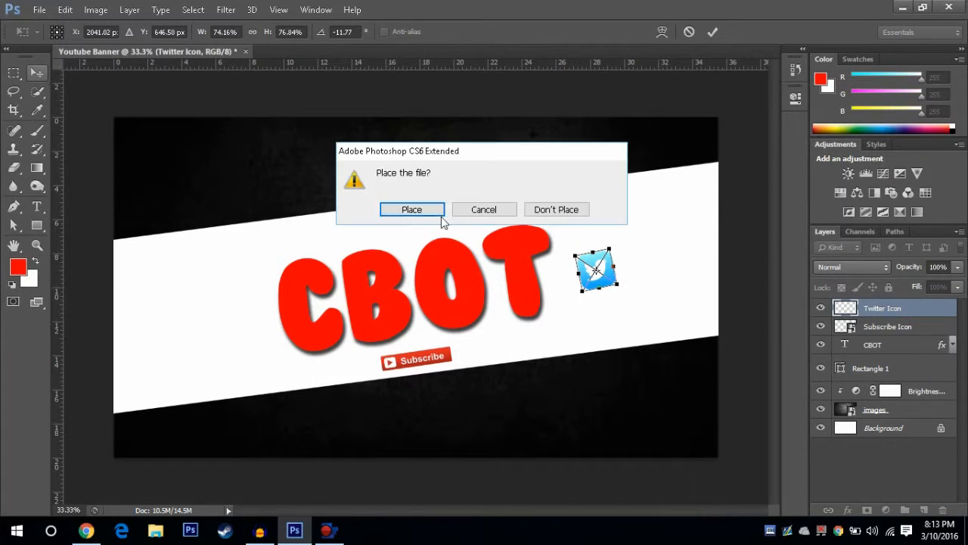
{"action": "left_click", "coordinate": [414, 211]}
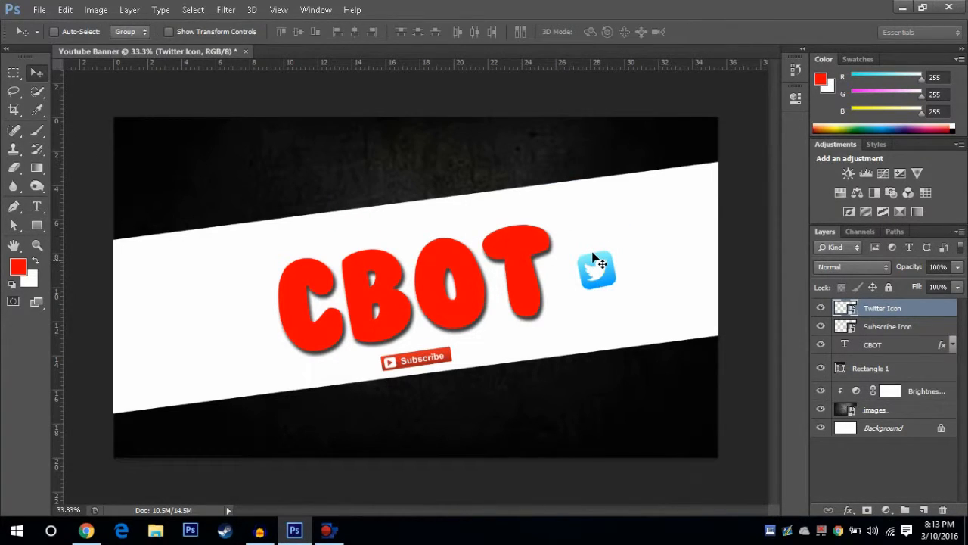
Step: Move the Twitter icon closer to the letter T, show transform controls, scale it to about 44% at about -10.42°, and apply the transform
{"action": "left_click_drag", "start_coordinate": [595, 259], "coordinate": [587, 240]}
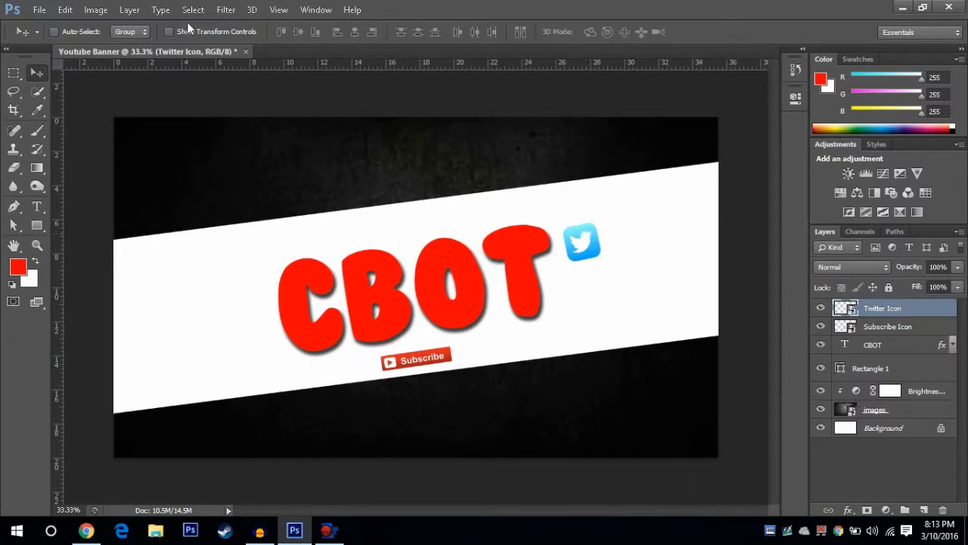
{"action": "left_click", "coordinate": [169, 32]}
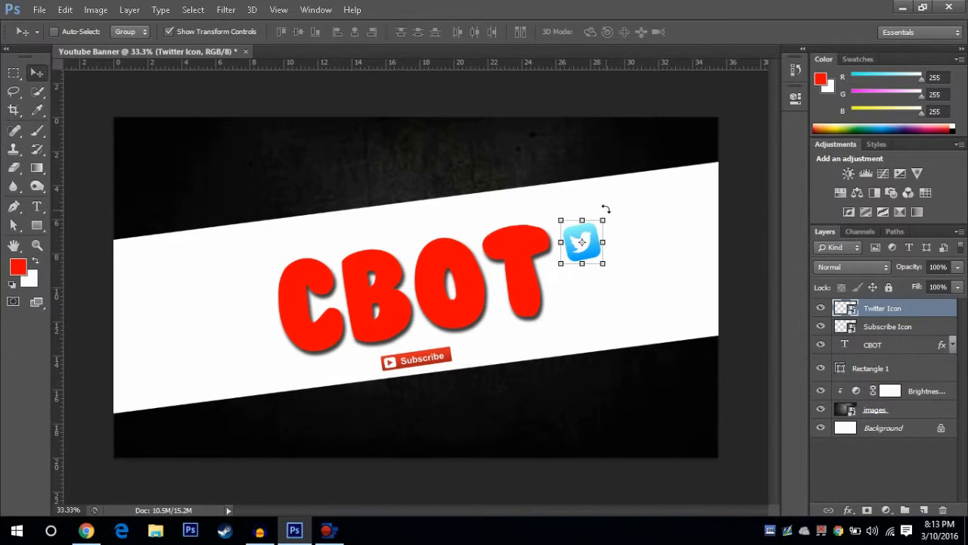
{"action": "left_click_drag", "start_coordinate": [605, 209], "coordinate": [584, 239]}
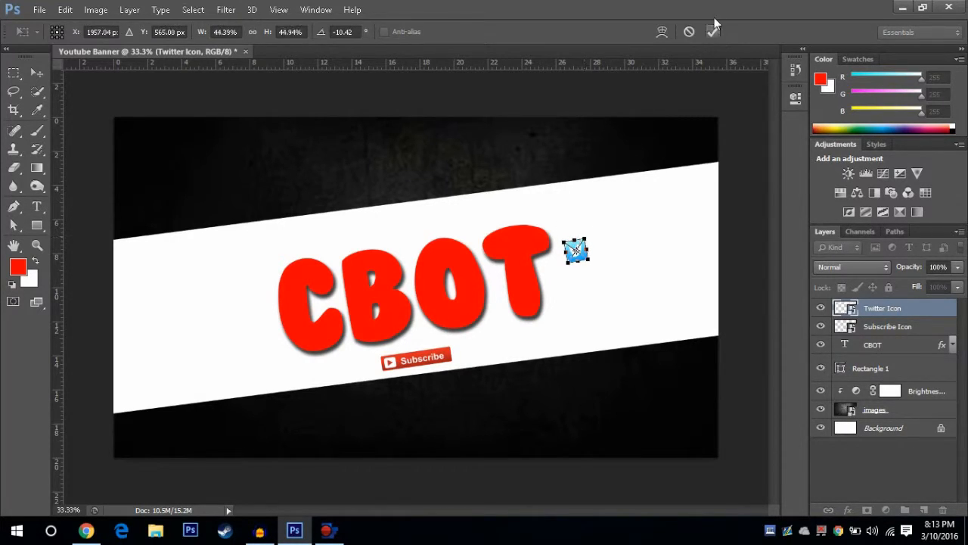
{"action": "left_click", "coordinate": [713, 32]}
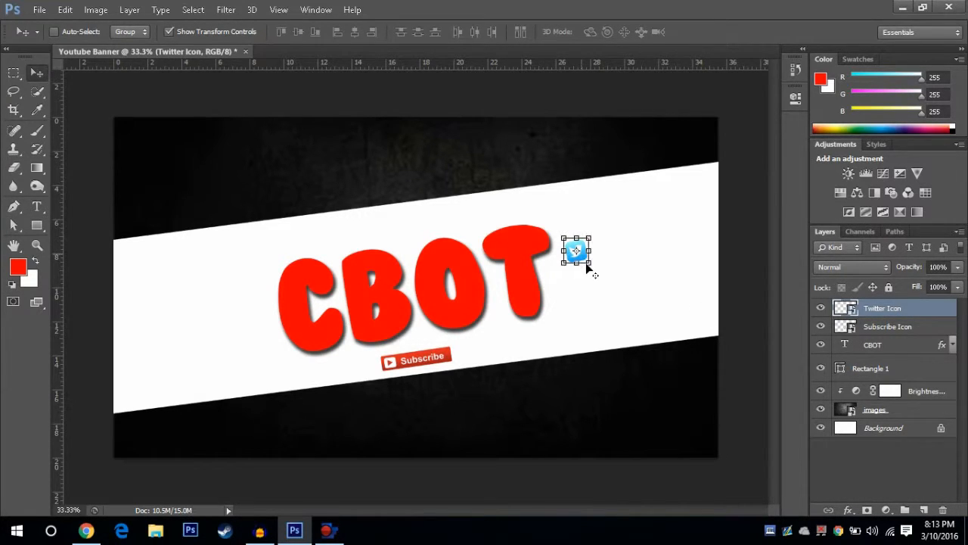
Step: Try to move the Twitter icon lower on the white band while the transform controls are shown
{"action": "left_click_drag", "start_coordinate": [581, 256], "coordinate": [597, 297]}
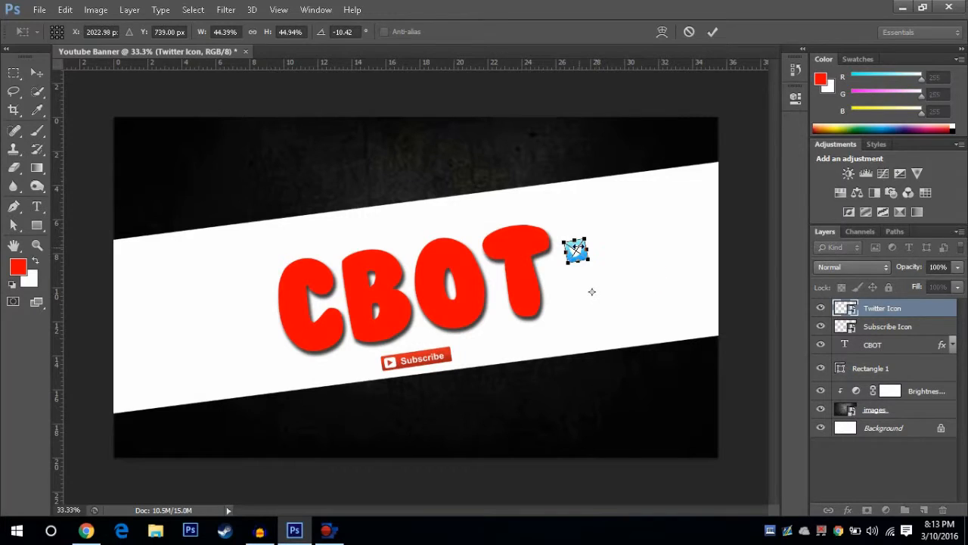
{"action": "key", "text": "v"}
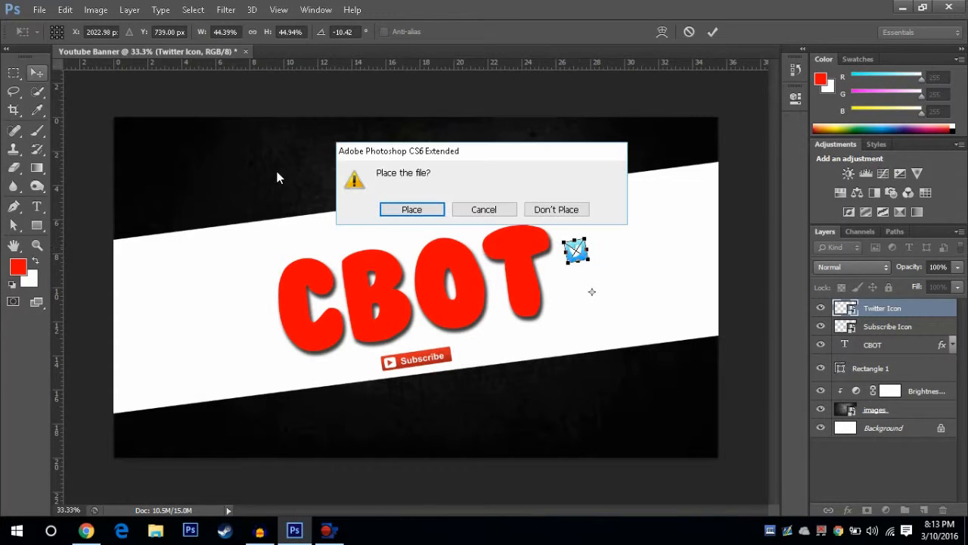
{"action": "left_click", "coordinate": [437, 210]}
{"action": "key", "text": "ctrl+t"}
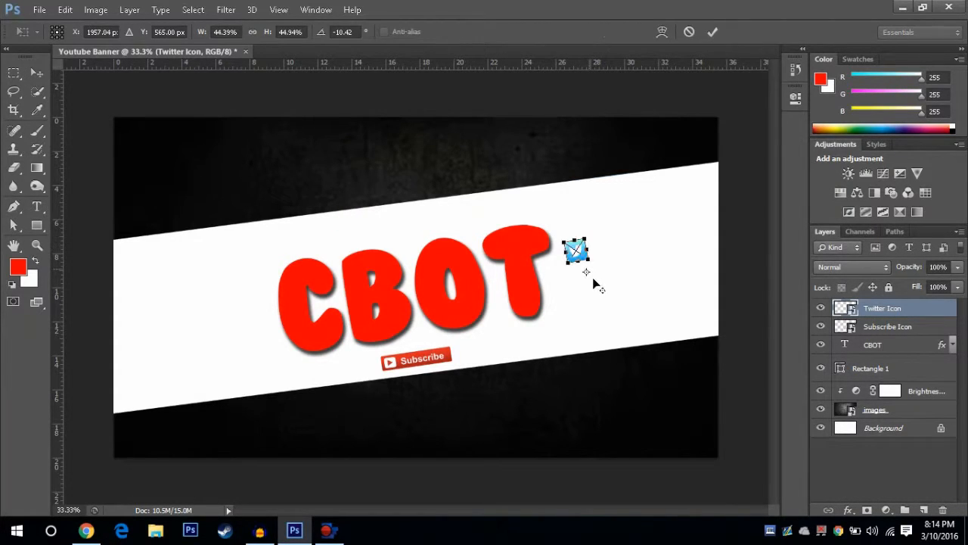
{"action": "left_click_drag", "start_coordinate": [594, 280], "coordinate": [592, 284]}
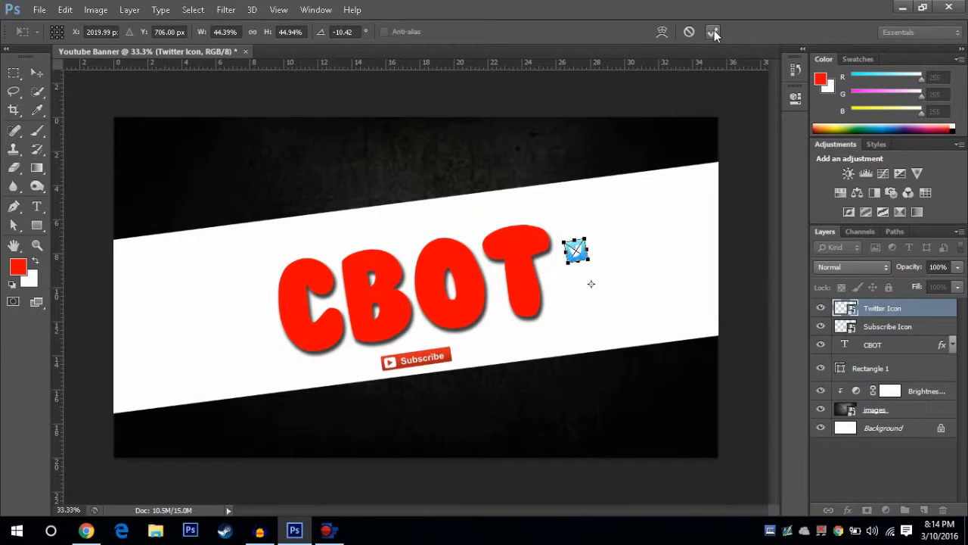
{"action": "left_click", "coordinate": [714, 32]}
Step: Hide the transform controls and move the Twitter icon to the lower right of the letter T, near the white band's lower edge
{"action": "left_click", "coordinate": [190, 31]}
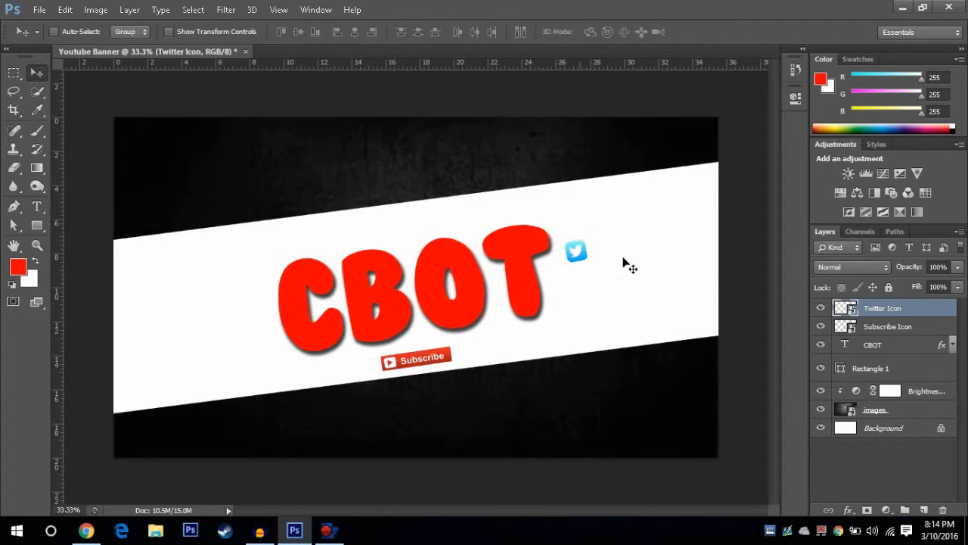
{"action": "left_click_drag", "start_coordinate": [581, 262], "coordinate": [600, 309]}
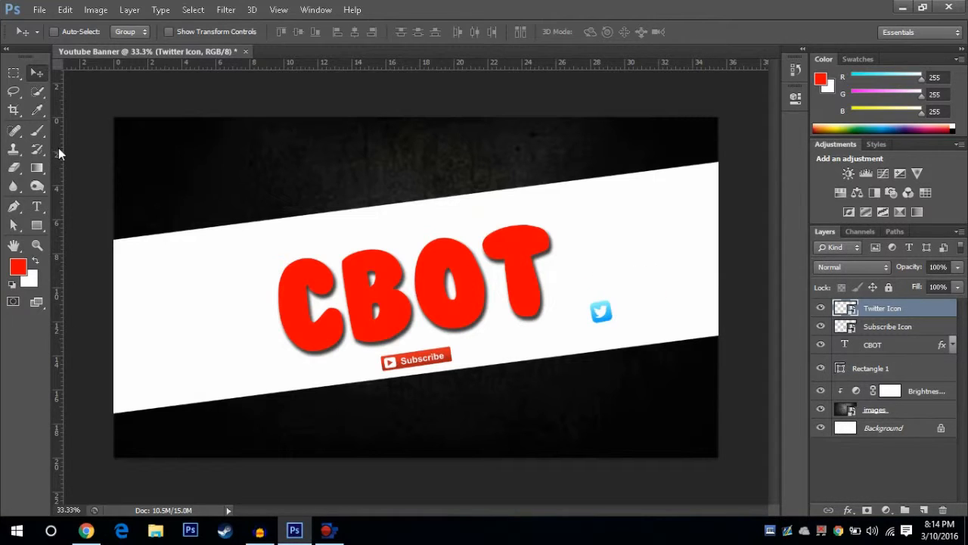
Step: Start a text layer on the white band above the Twitter icon, with the text colour set to black and the size to 60 pt
{"action": "left_click", "coordinate": [36, 206]}
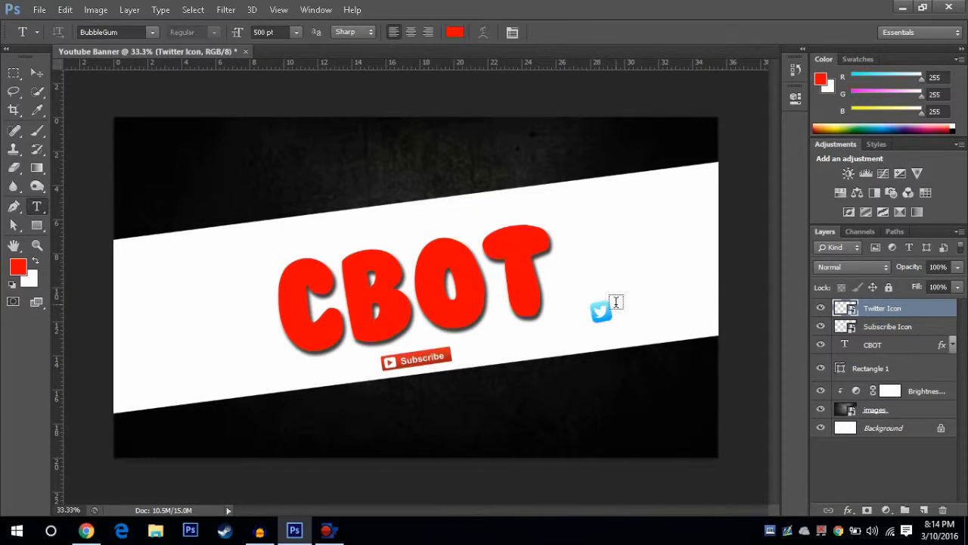
{"action": "left_click", "coordinate": [623, 245]}
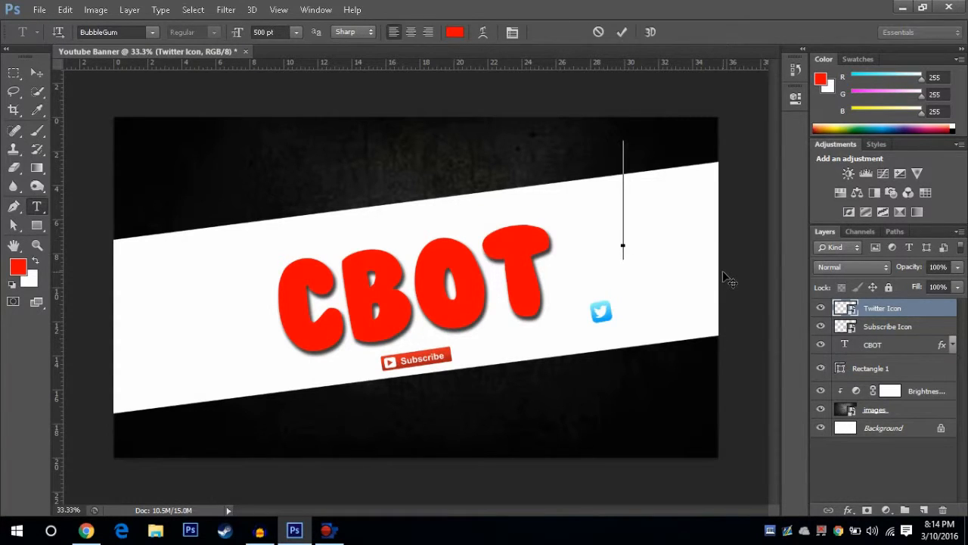
{"action": "left_click", "coordinate": [296, 32]}
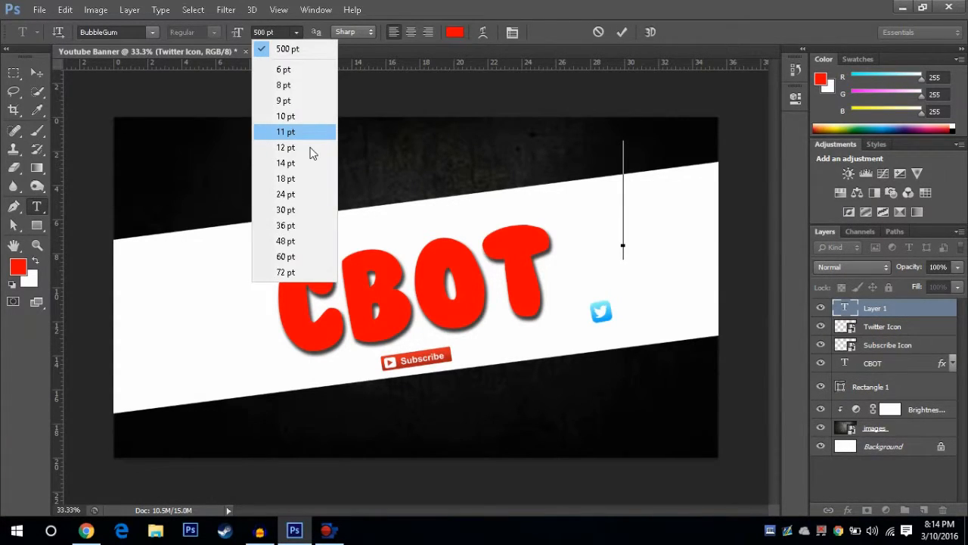
{"action": "left_click", "coordinate": [301, 118]}
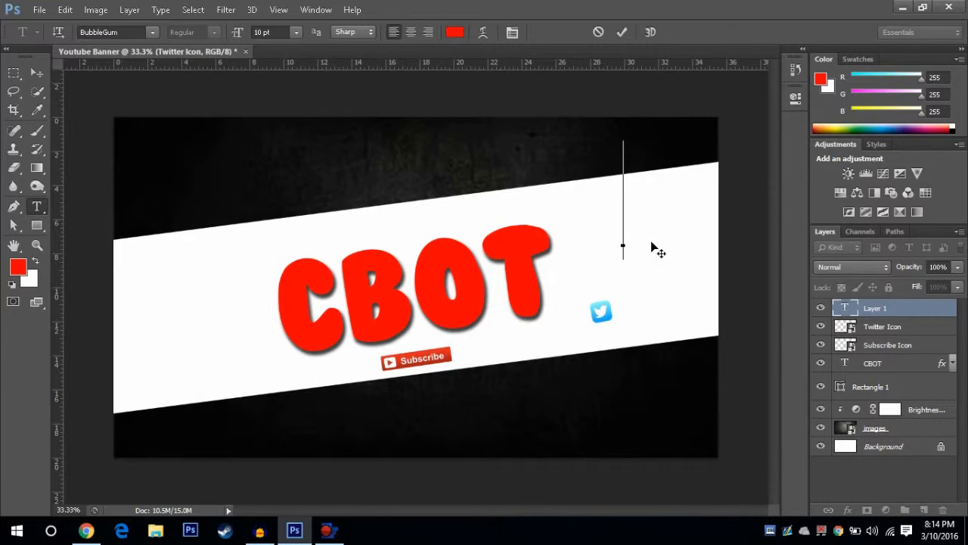
{"action": "left_click", "coordinate": [11, 284]}
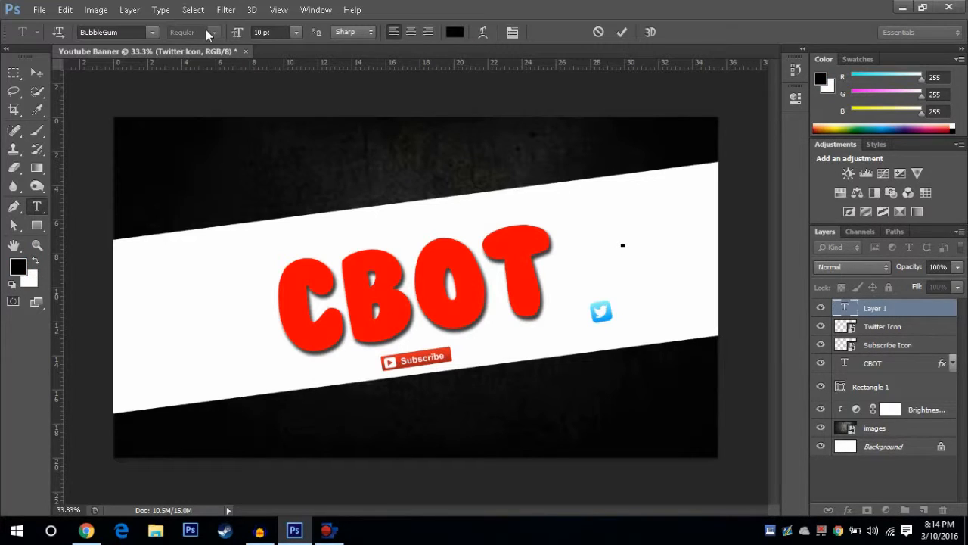
{"action": "left_click", "coordinate": [290, 32]}
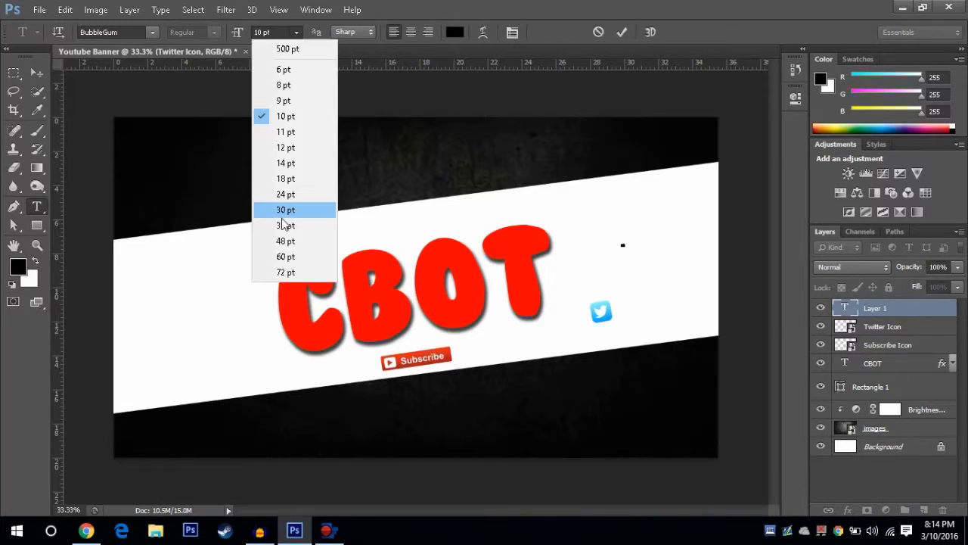
{"action": "left_click", "coordinate": [285, 224]}
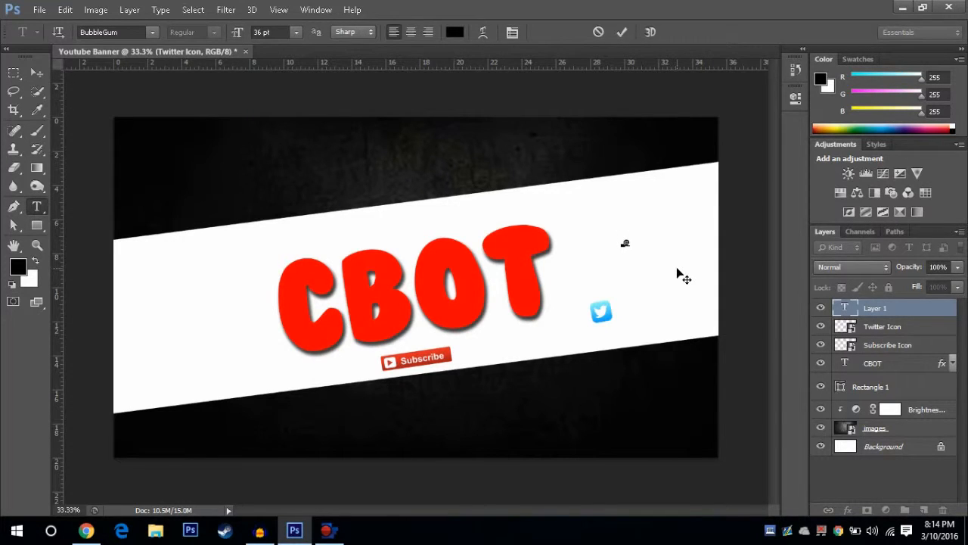
{"action": "left_click", "coordinate": [297, 37]}
{"action": "left_click", "coordinate": [294, 254]}
{"action": "type", "text": "@CBOTKILLER4"}
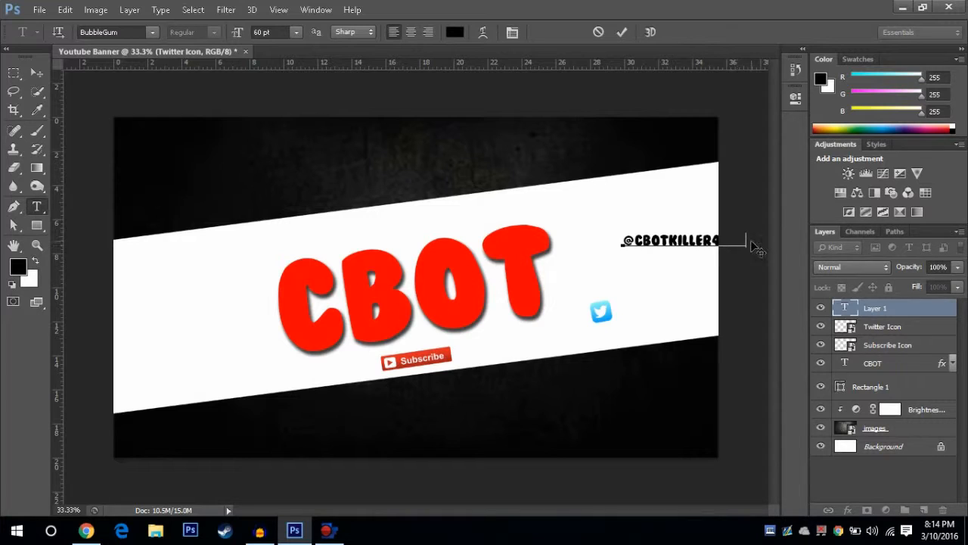
{"action": "left_click_drag", "start_coordinate": [740, 243], "coordinate": [732, 243]}
{"action": "type", "text": "7"}
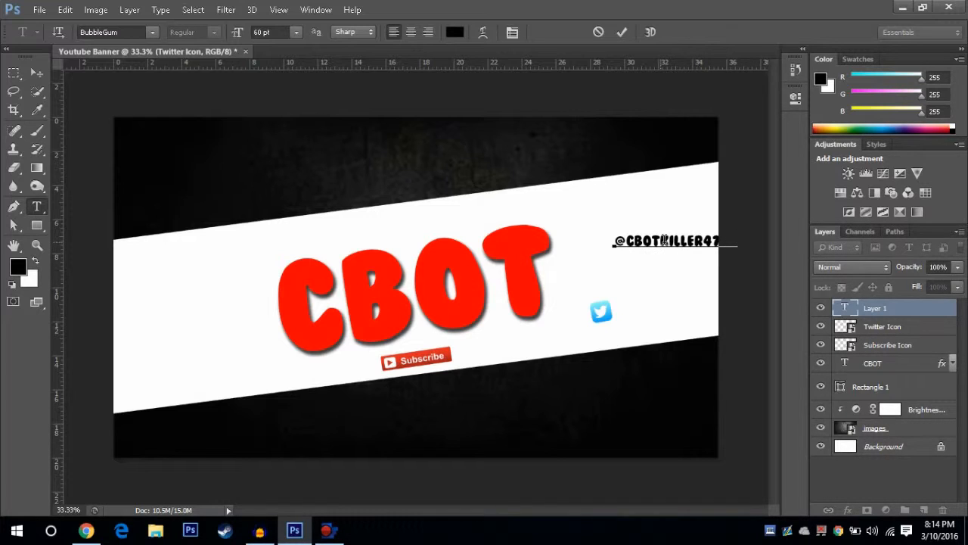
Step: Change the font of the whole Twitter handle text to Vermin Vibes and commit the text
{"action": "left_click_drag", "start_coordinate": [719, 250], "coordinate": [276, 95]}
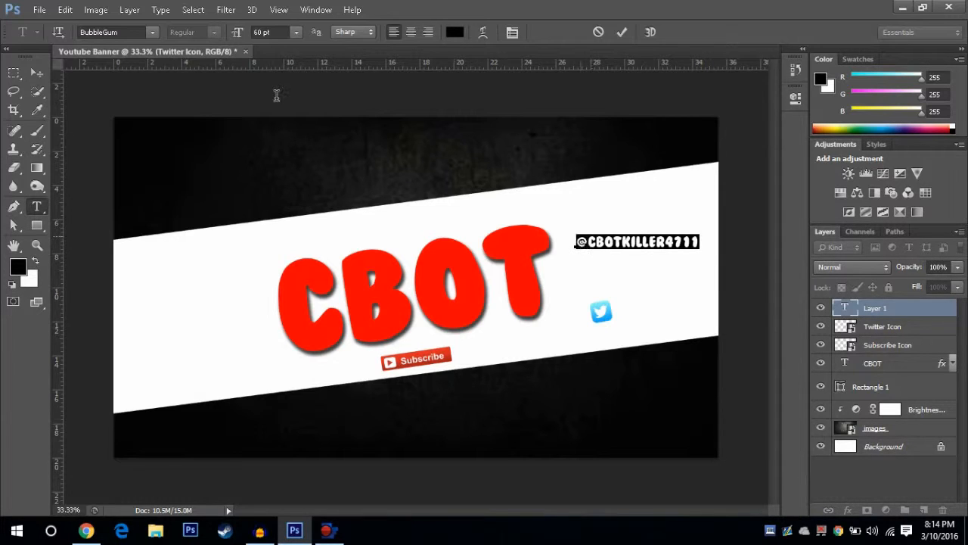
{"action": "left_click", "coordinate": [152, 32]}
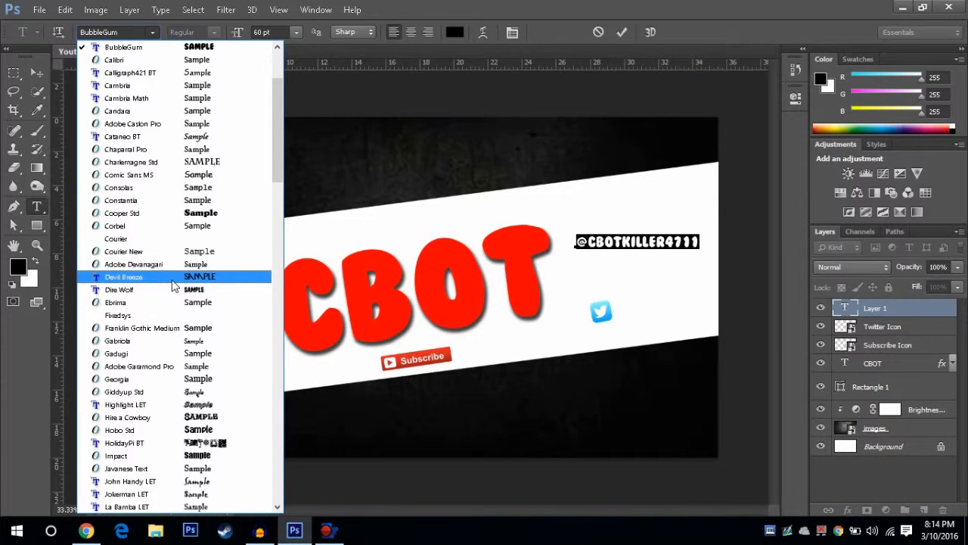
{"action": "scroll", "coordinate": [173, 284], "scroll_direction": "down", "scroll_amount": 3}
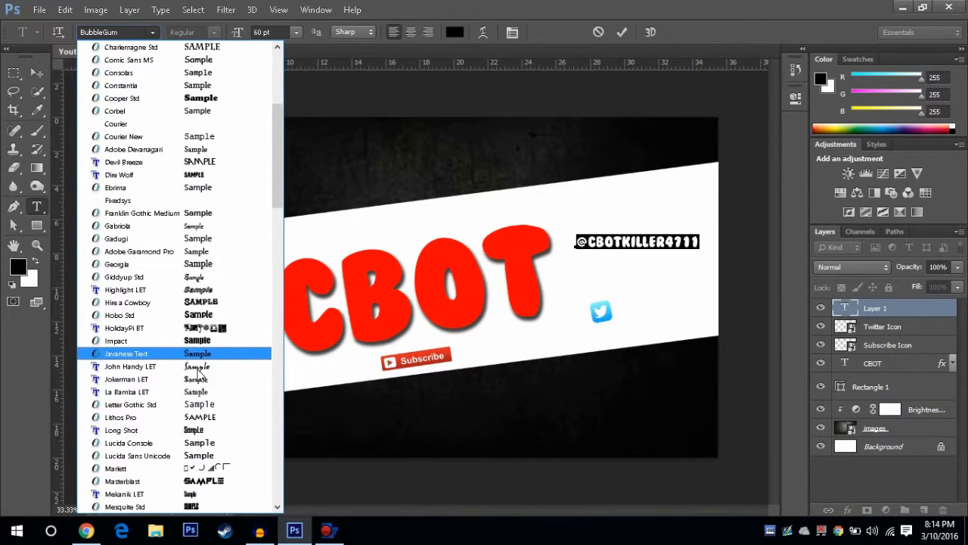
{"action": "scroll", "coordinate": [199, 375], "scroll_direction": "down", "scroll_amount": 3}
{"action": "scroll", "coordinate": [199, 395], "scroll_direction": "down", "scroll_amount": 12}
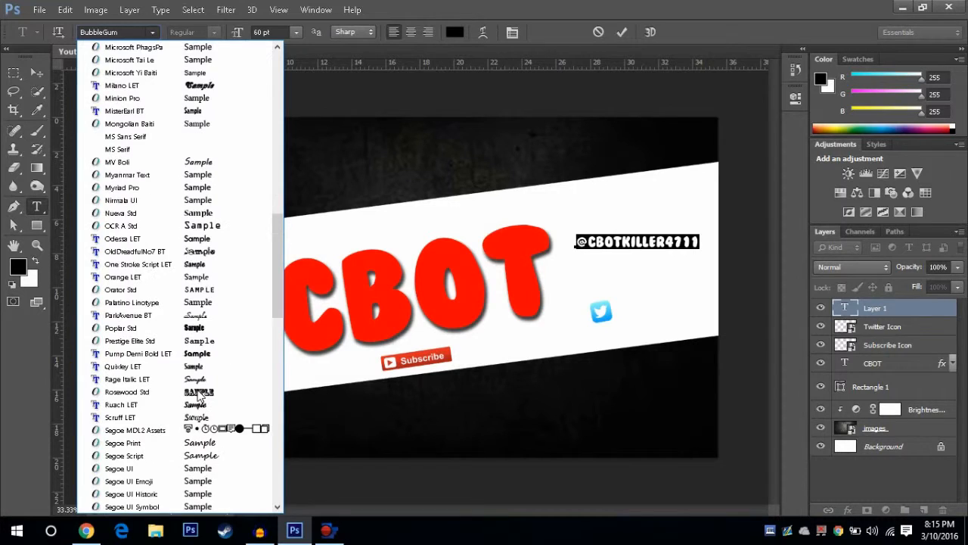
{"action": "scroll", "coordinate": [198, 395], "scroll_direction": "down", "scroll_amount": 4}
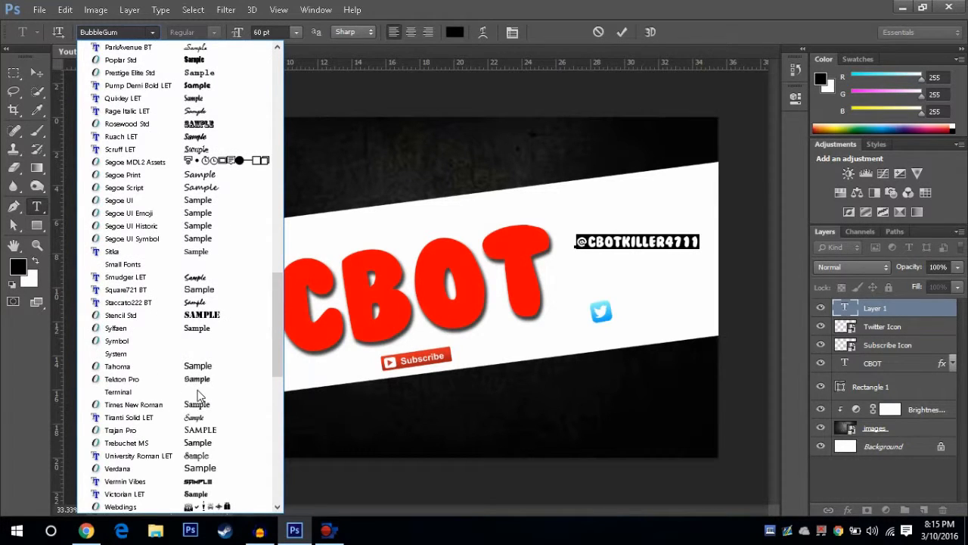
{"action": "scroll", "coordinate": [198, 395], "scroll_direction": "down", "scroll_amount": 2}
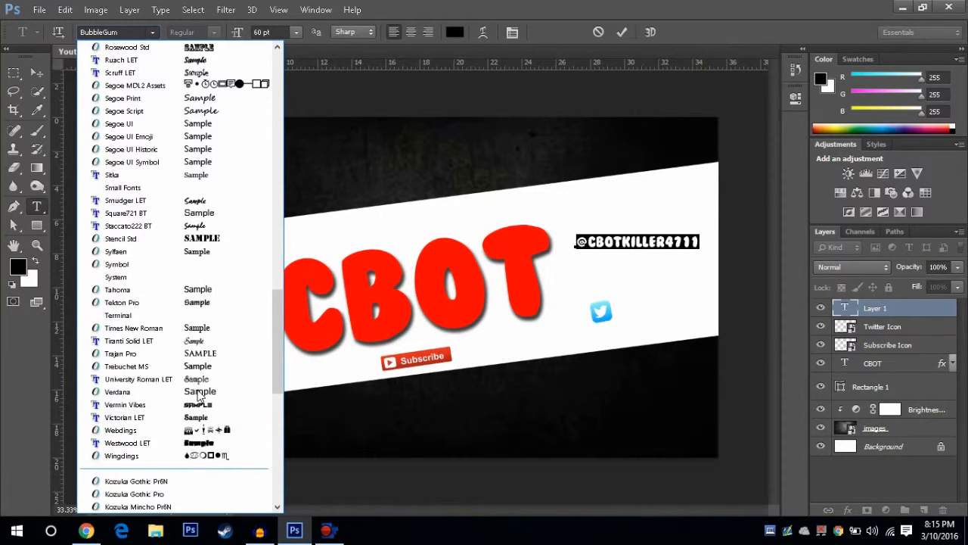
{"action": "left_click", "coordinate": [127, 407]}
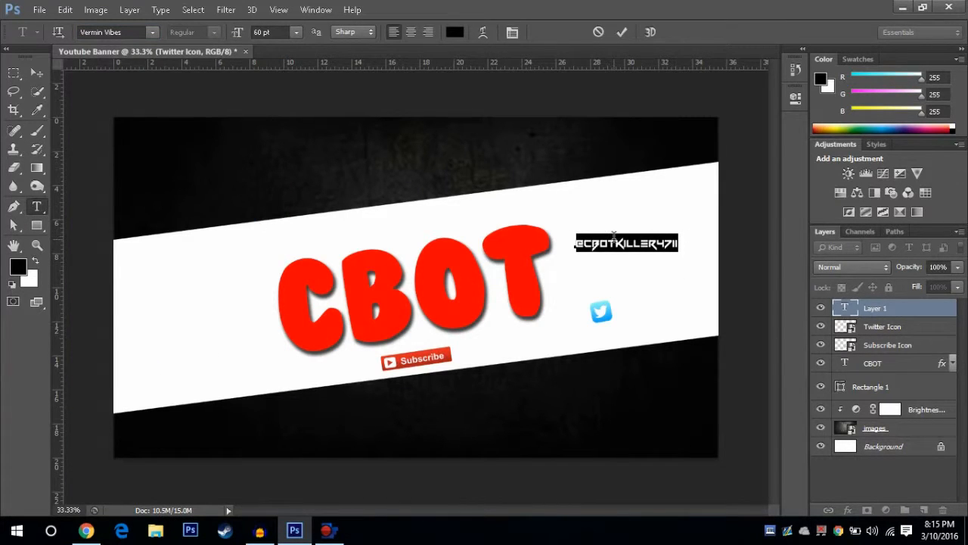
{"action": "left_click", "coordinate": [37, 72]}
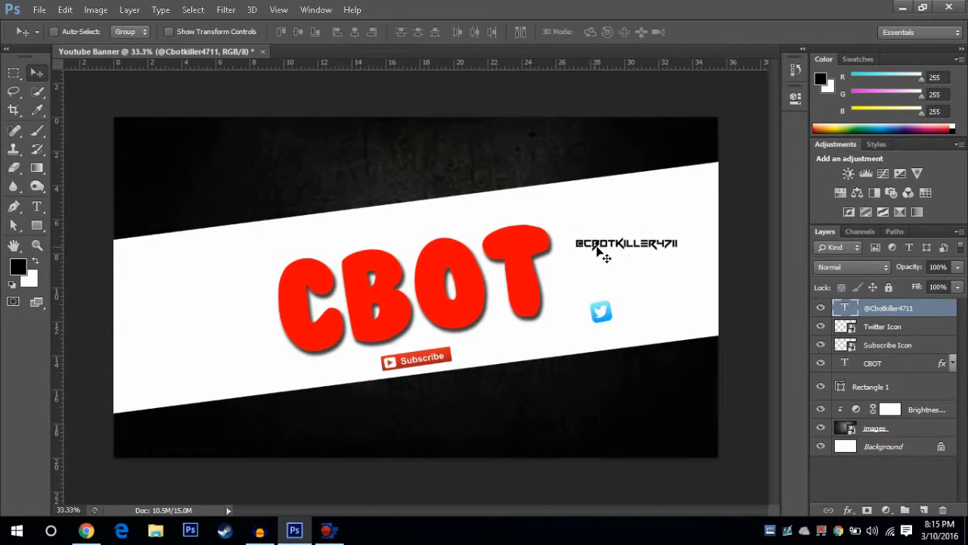
Step: Move the Twitter handle above and to the right of the Twitter icon and rotate it about -12.13°
{"action": "left_click_drag", "start_coordinate": [597, 247], "coordinate": [646, 288]}
{"action": "left_click", "coordinate": [169, 31]}
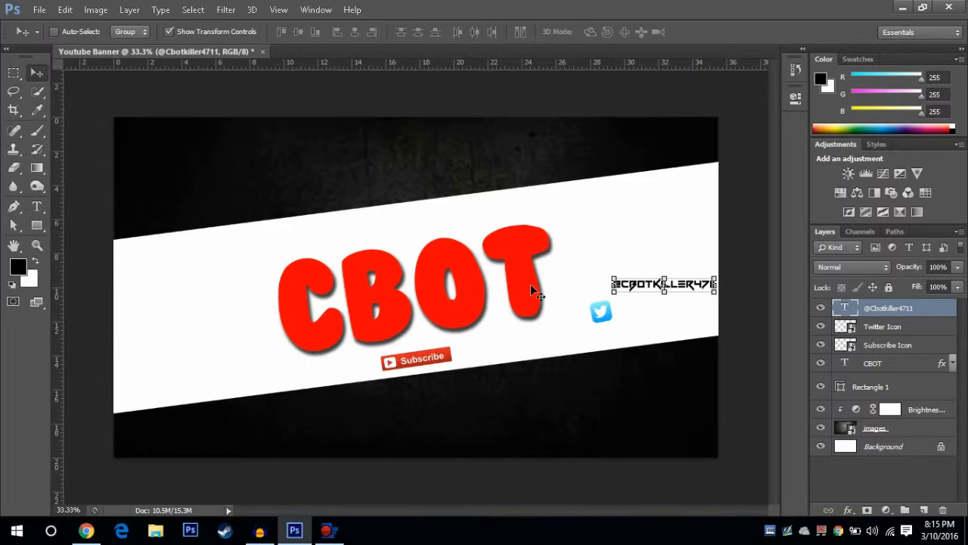
{"action": "left_click_drag", "start_coordinate": [613, 277], "coordinate": [605, 277]}
{"action": "key", "text": "ctrl+z"}
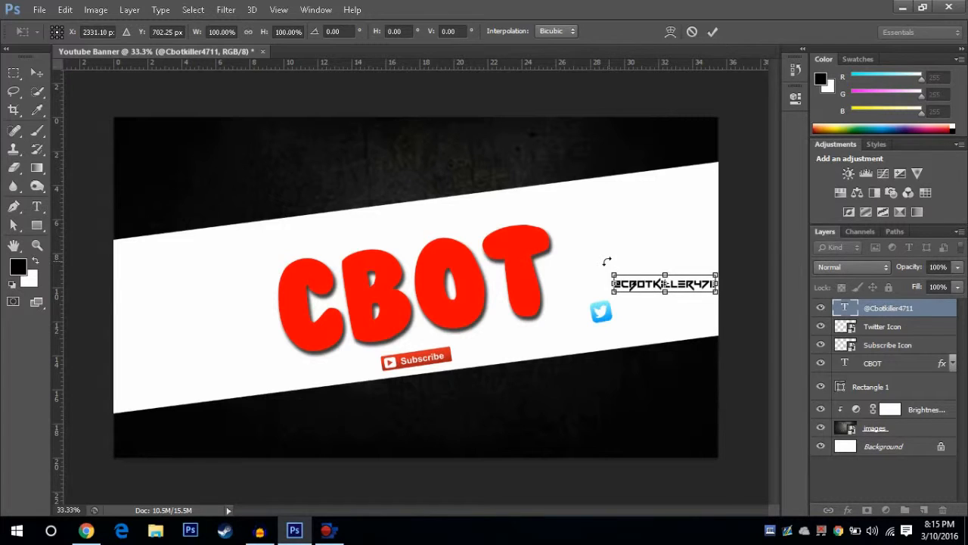
{"action": "left_click_drag", "start_coordinate": [606, 261], "coordinate": [592, 270]}
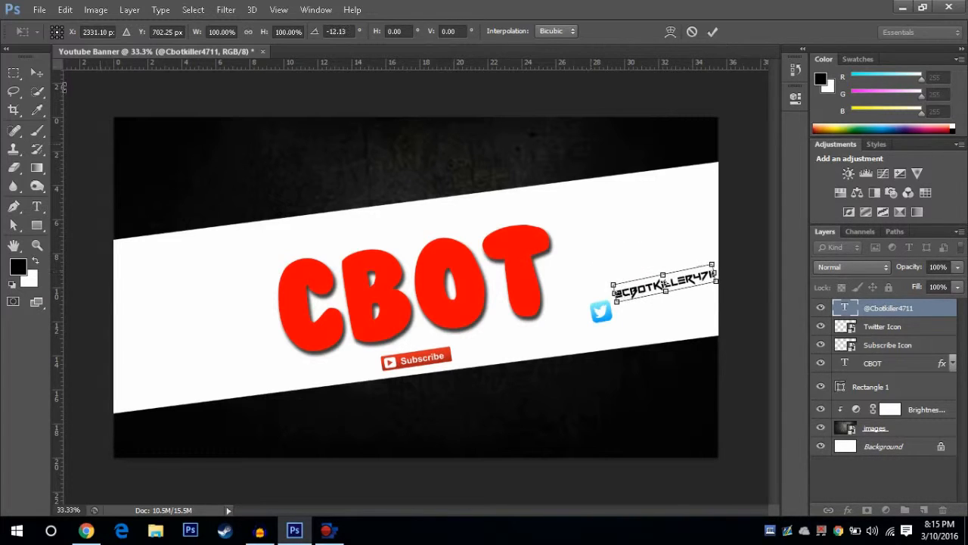
{"action": "left_click", "coordinate": [36, 74]}
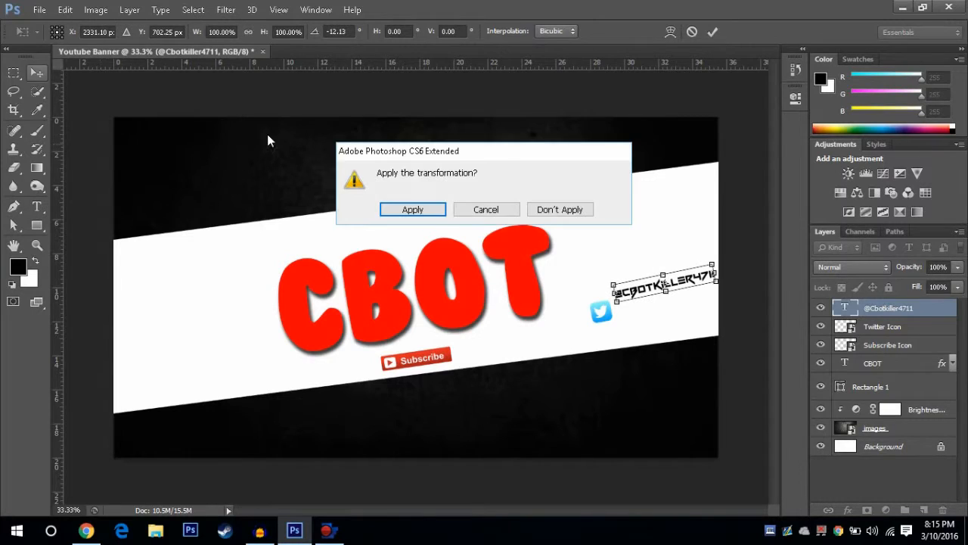
{"action": "left_click", "coordinate": [413, 211]}
Step: Lower the tilted handle until it sits beside the Twitter icon and rotate it by about 2.41°
{"action": "left_click_drag", "start_coordinate": [652, 293], "coordinate": [652, 307]}
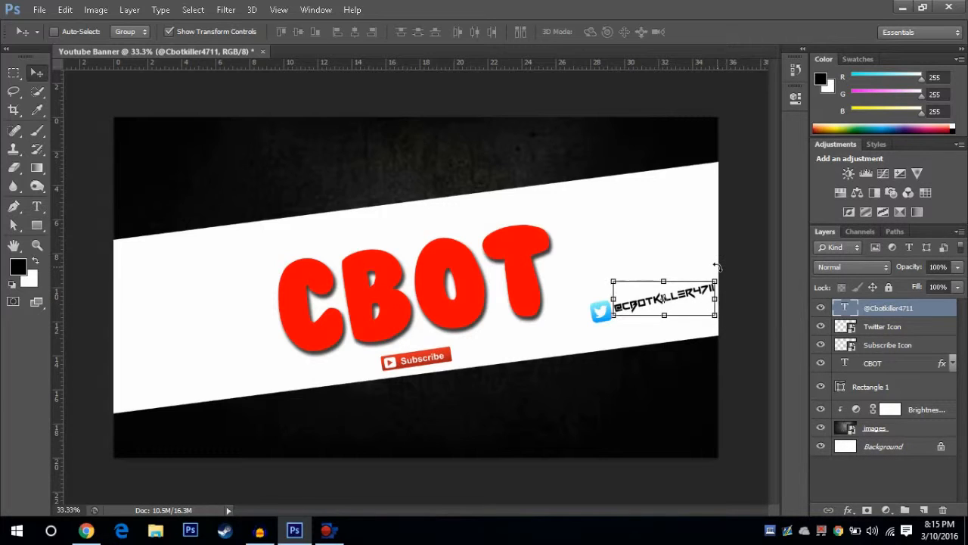
{"action": "left_click_drag", "start_coordinate": [717, 267], "coordinate": [721, 268]}
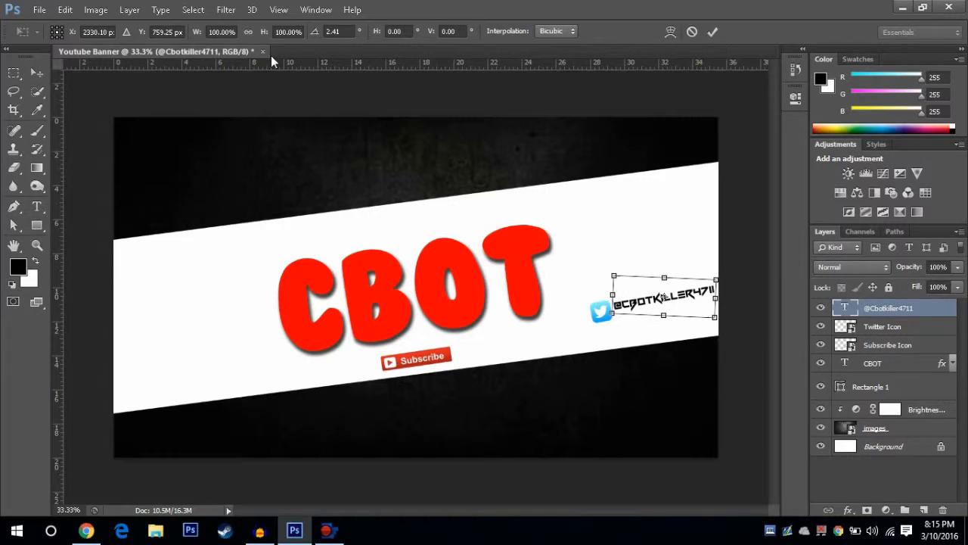
{"action": "left_click", "coordinate": [713, 32]}
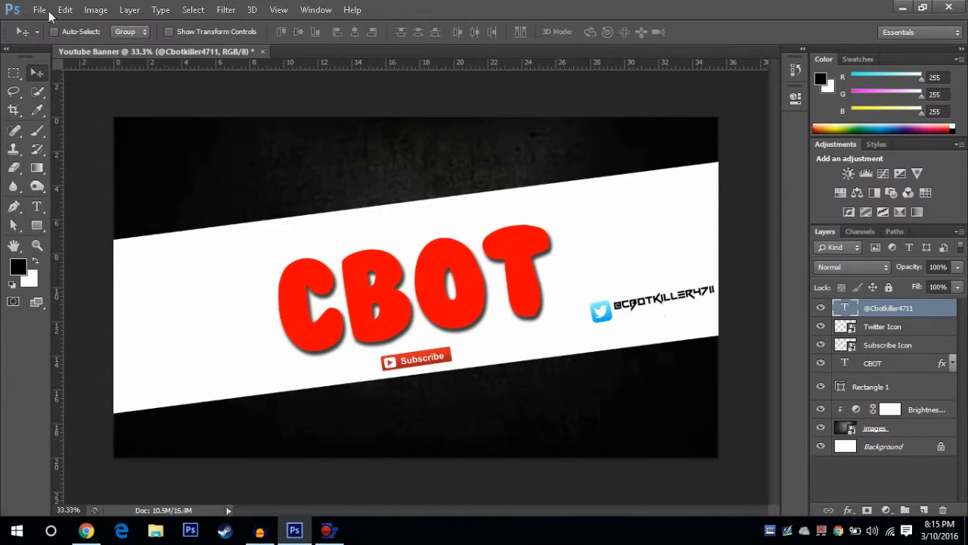
Step: Place the Youtube Icon image in the banner and scale it down to about 40%
{"action": "left_click", "coordinate": [39, 9]}
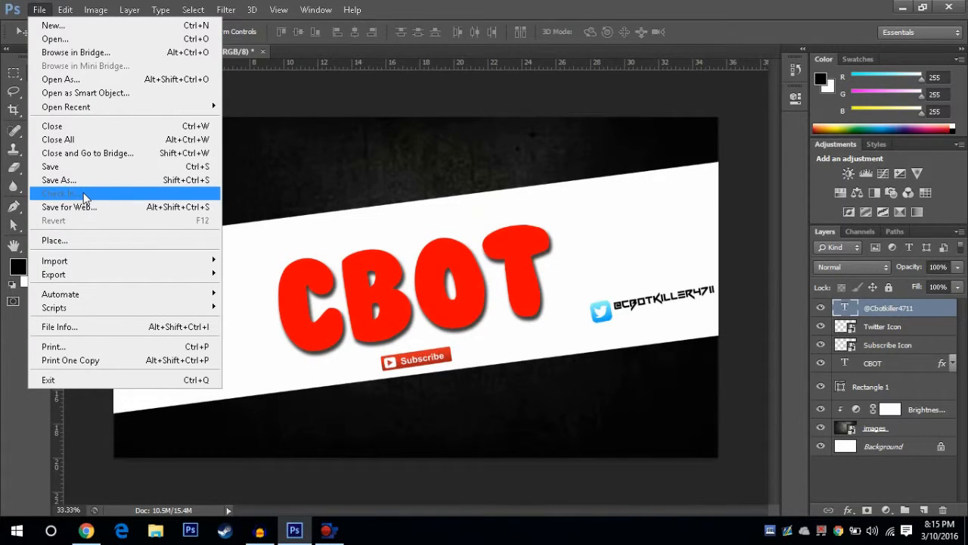
{"action": "left_click", "coordinate": [114, 239]}
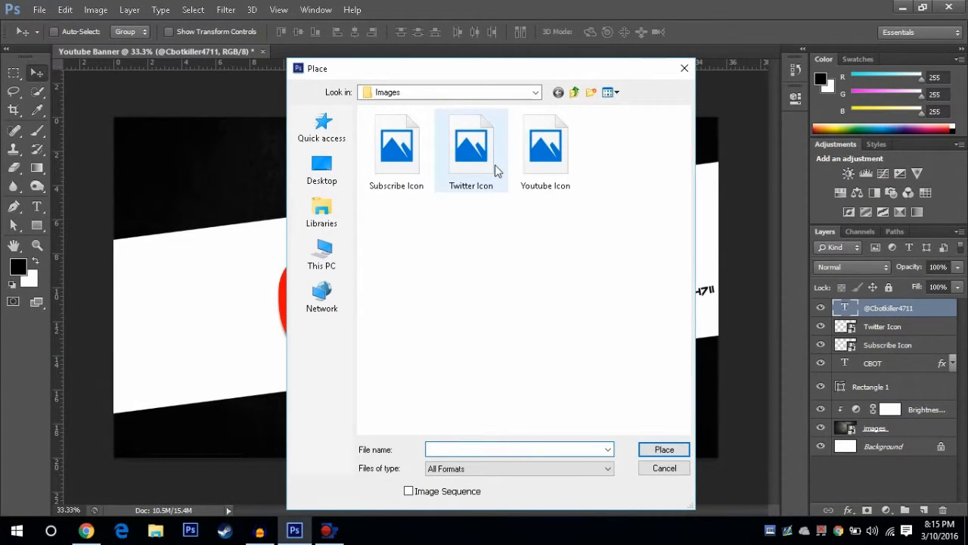
{"action": "left_click", "coordinate": [545, 151]}
{"action": "left_click", "coordinate": [664, 449]}
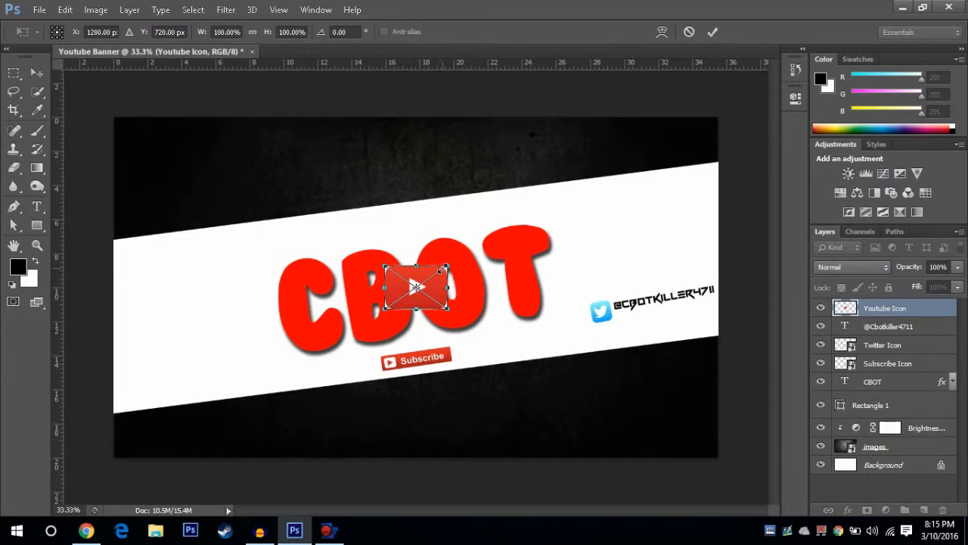
{"action": "left_click_drag", "start_coordinate": [440, 269], "coordinate": [408, 288]}
{"action": "left_click", "coordinate": [712, 32]}
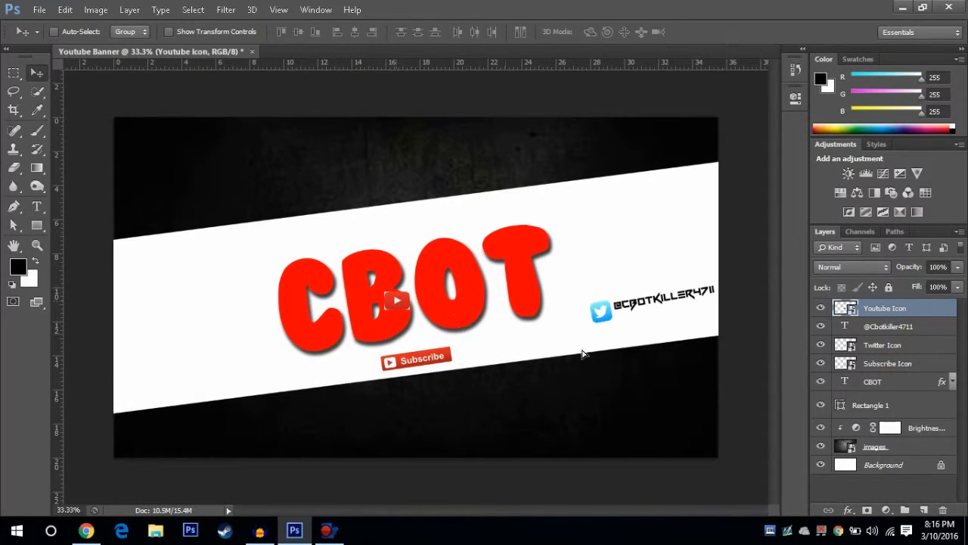
Step: Position the YouTube icon just below the Twitter icon and rotate it about -9.70° to follow the band
{"action": "left_click_drag", "start_coordinate": [387, 293], "coordinate": [605, 340]}
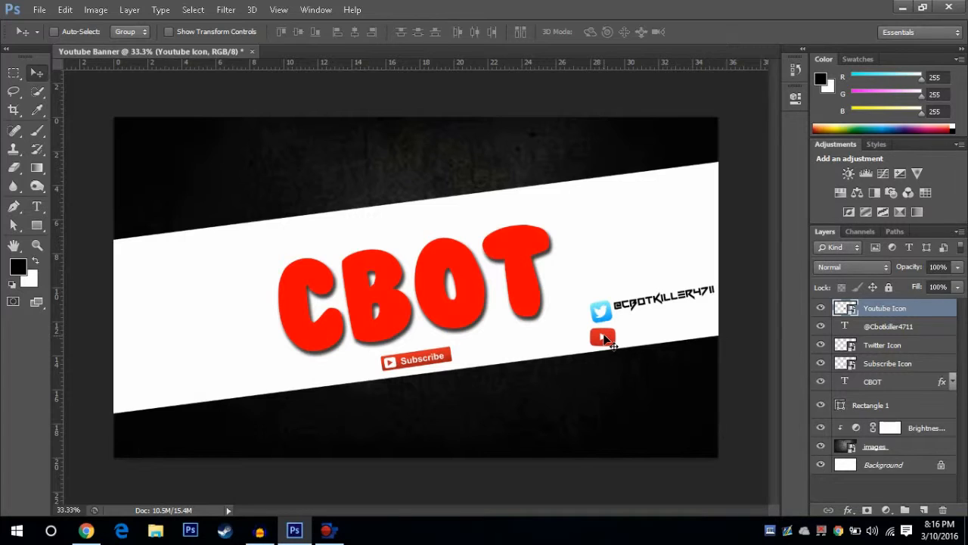
{"action": "left_click", "coordinate": [169, 31]}
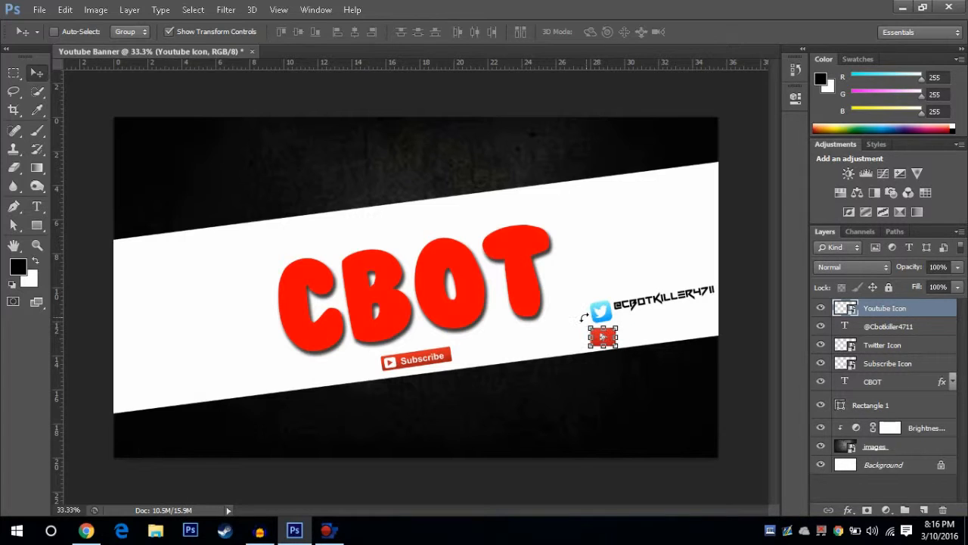
{"action": "left_click_drag", "start_coordinate": [584, 316], "coordinate": [582, 318]}
{"action": "left_click_drag", "start_coordinate": [583, 317], "coordinate": [580, 323]}
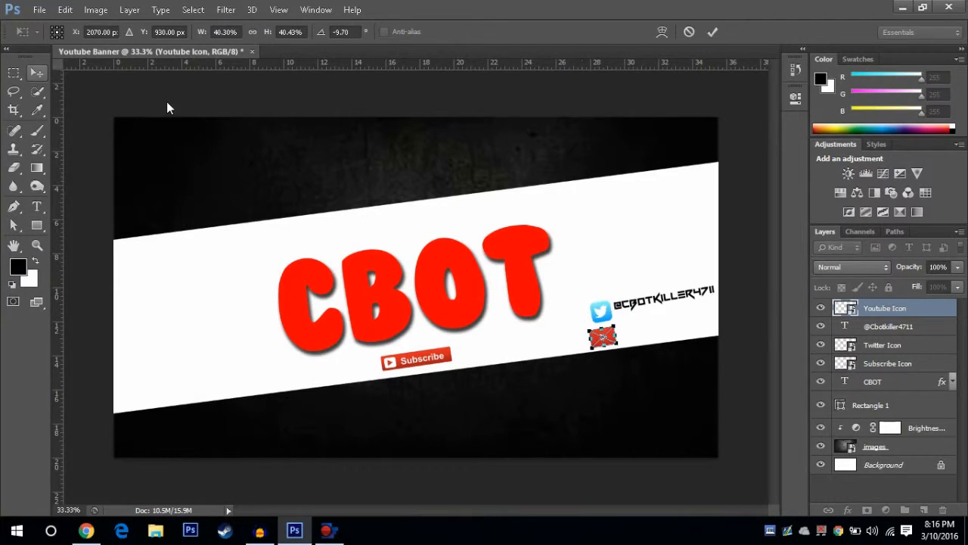
{"action": "left_click", "coordinate": [36, 72]}
{"action": "left_click", "coordinate": [424, 216]}
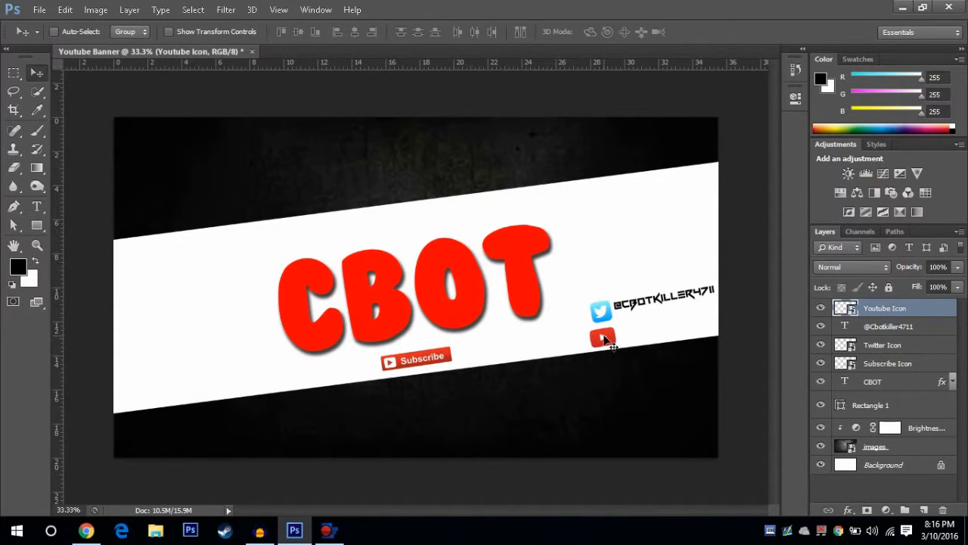
{"action": "left_click_drag", "start_coordinate": [600, 342], "coordinate": [608, 340]}
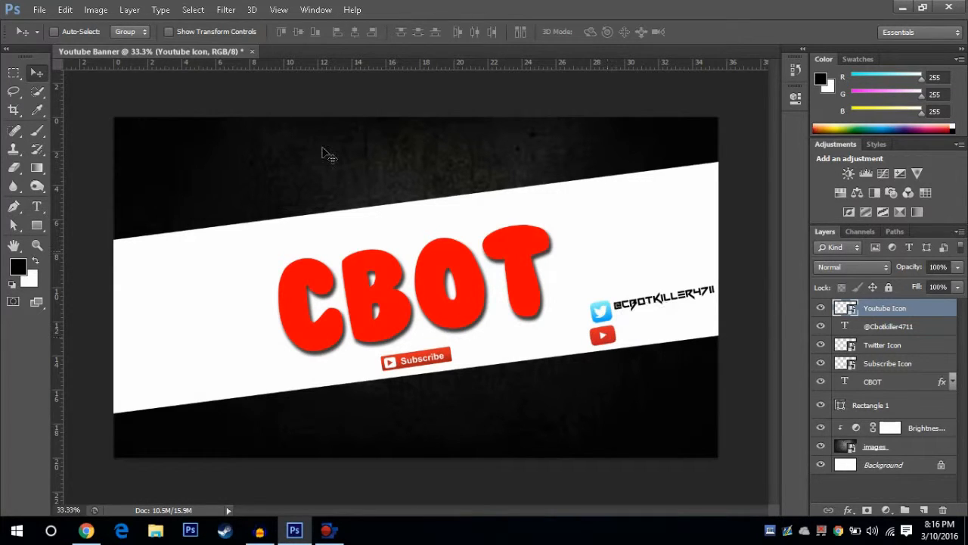
Step: Duplicate the Twitter handle text layer above the Youtube Icon layer and move the copy beside the YouTube icon
{"action": "left_click", "coordinate": [878, 326]}
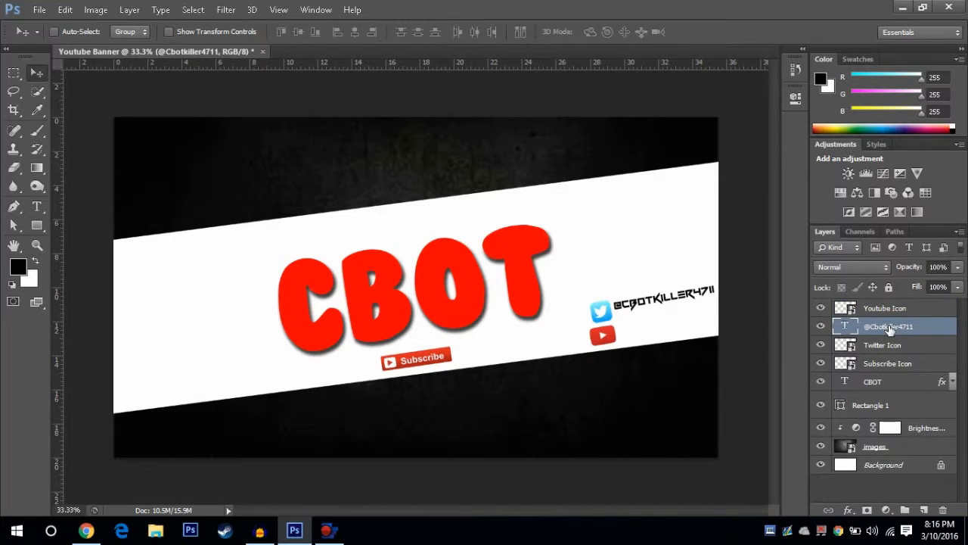
{"action": "key", "text": "ctrl+j"}
{"action": "left_click_drag", "start_coordinate": [890, 330], "coordinate": [847, 310]}
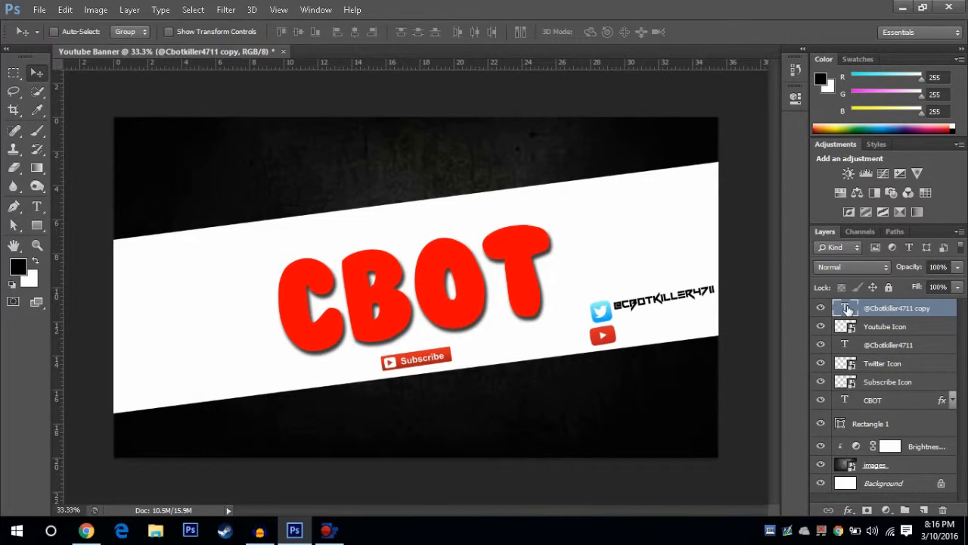
{"action": "key", "text": "t"}
{"action": "left_click", "coordinate": [37, 72]}
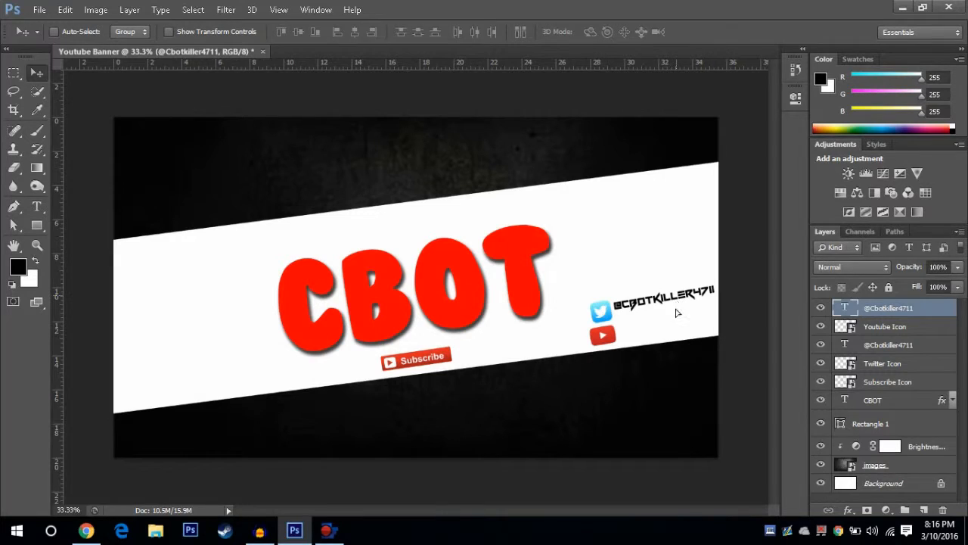
{"action": "left_click_drag", "start_coordinate": [676, 298], "coordinate": [682, 320]}
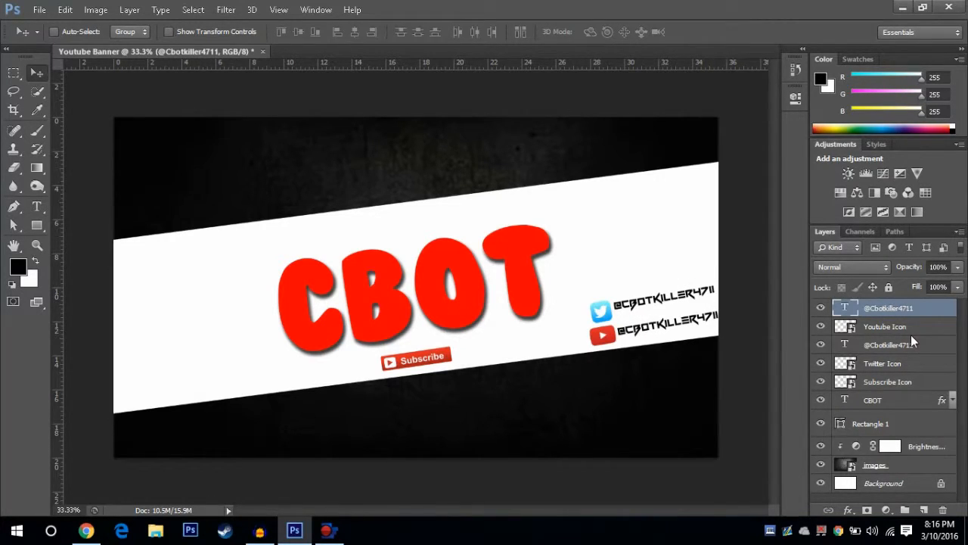
Step: Replace the @ in the copied handle with / and shift the text left against the YouTube icon
{"action": "double_click", "coordinate": [845, 310]}
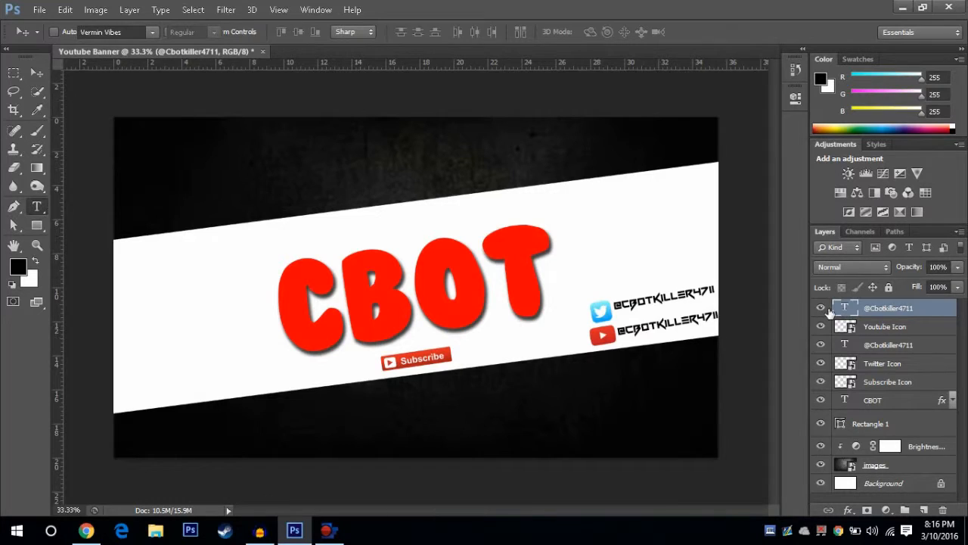
{"action": "left_click", "coordinate": [632, 333]}
{"action": "key", "text": "Left"}
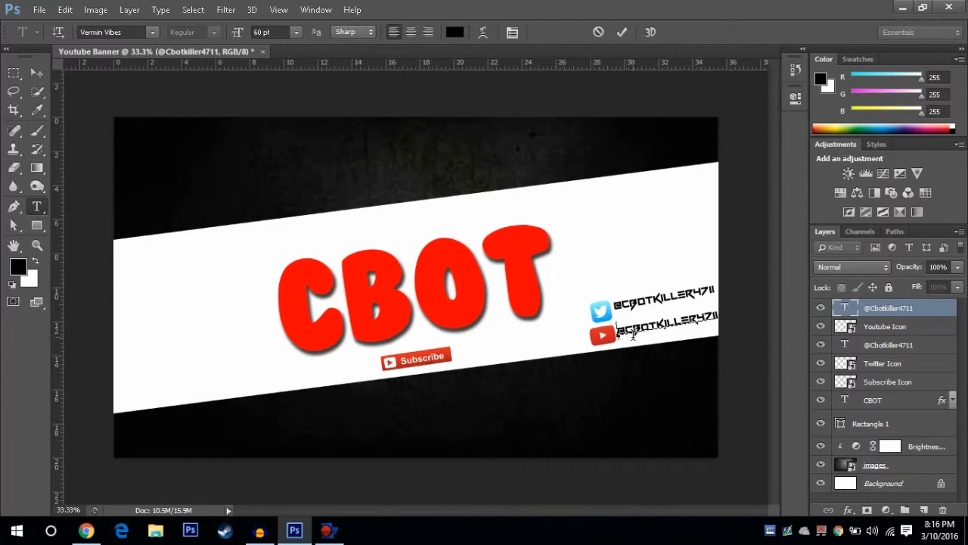
{"action": "key", "text": "Delete"}
{"action": "type", "text": "/"}
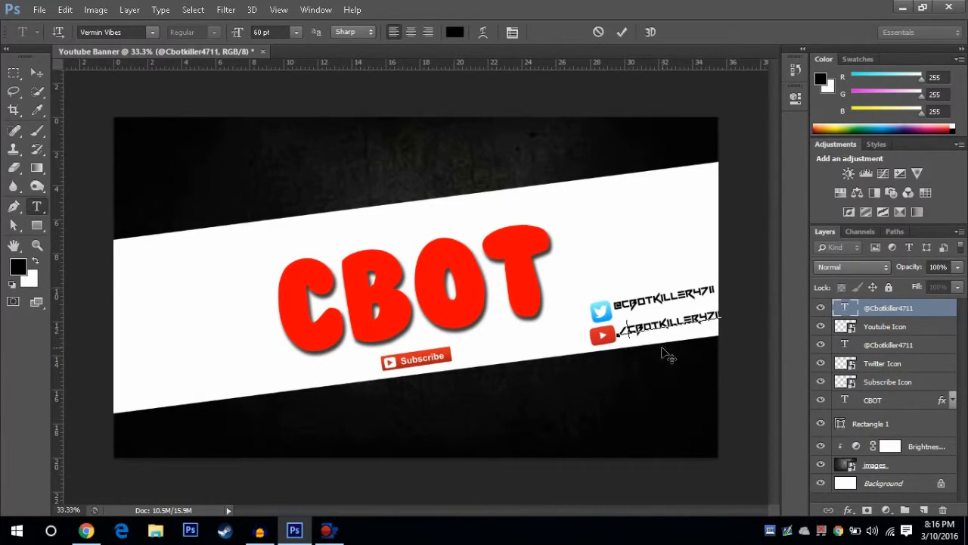
{"action": "left_click", "coordinate": [33, 69]}
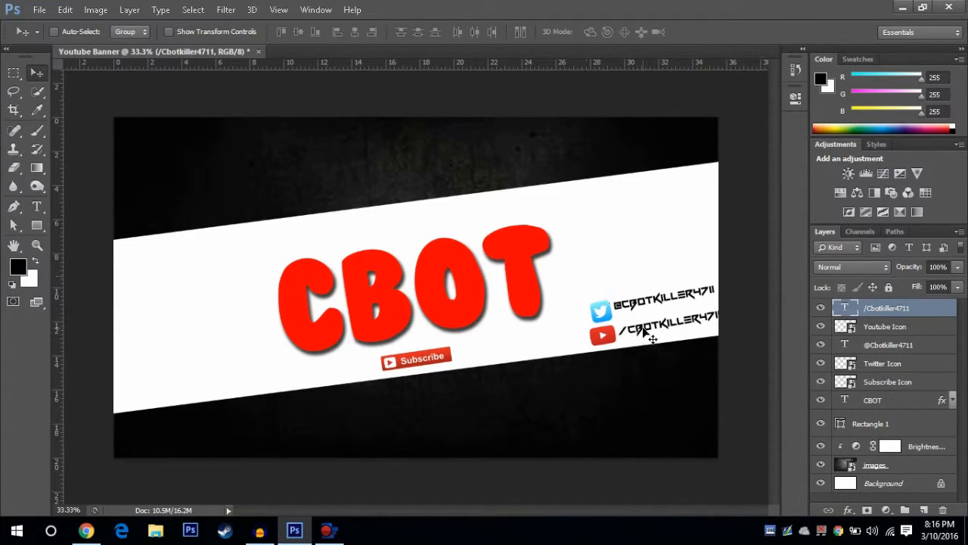
{"action": "left_click_drag", "start_coordinate": [650, 335], "coordinate": [641, 334]}
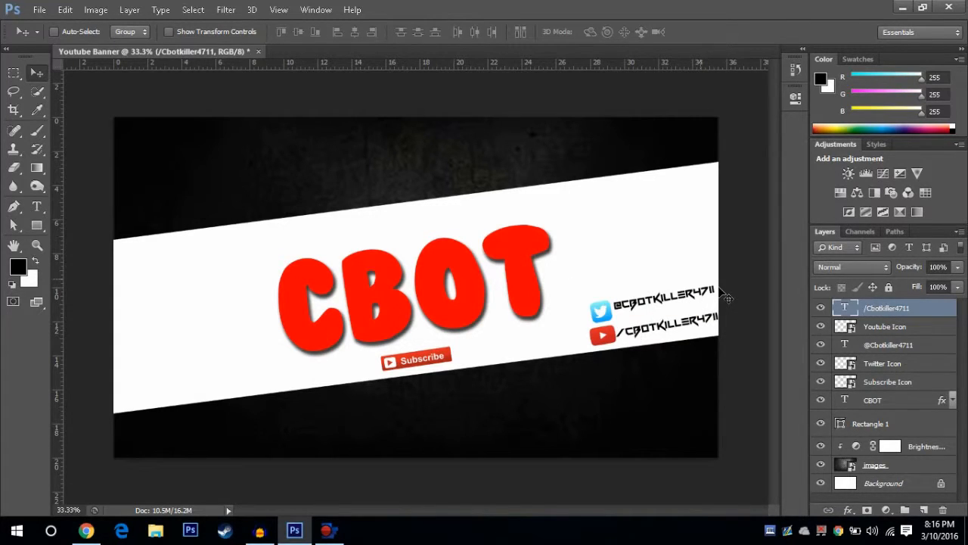